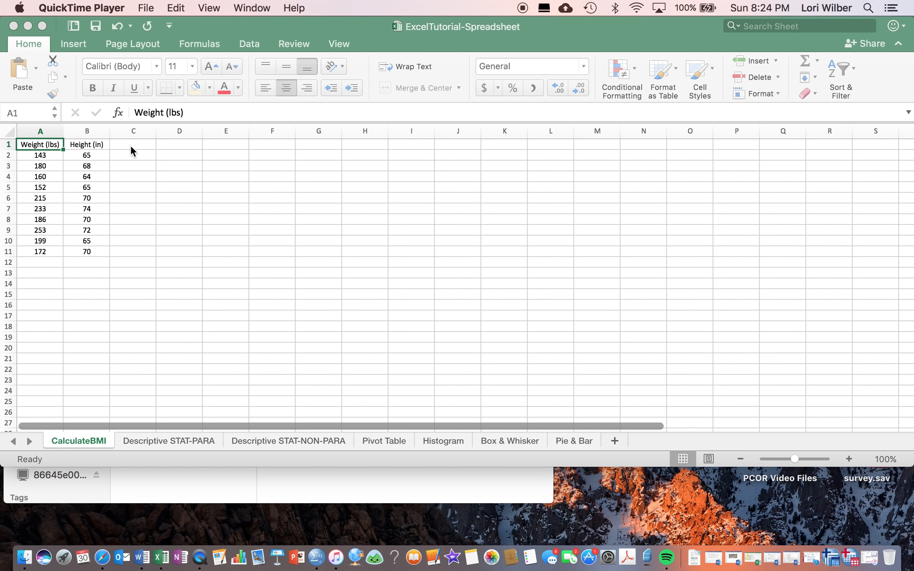
Look over the weight and height columns on the CalculateBMI sheet, including the rows below the data.
left_click(156, 163)
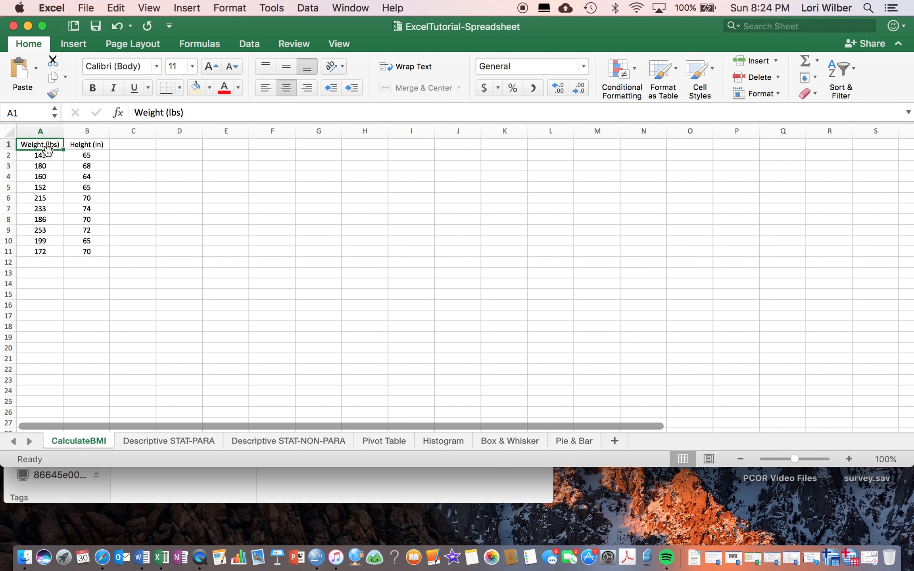
left_click(48, 167)
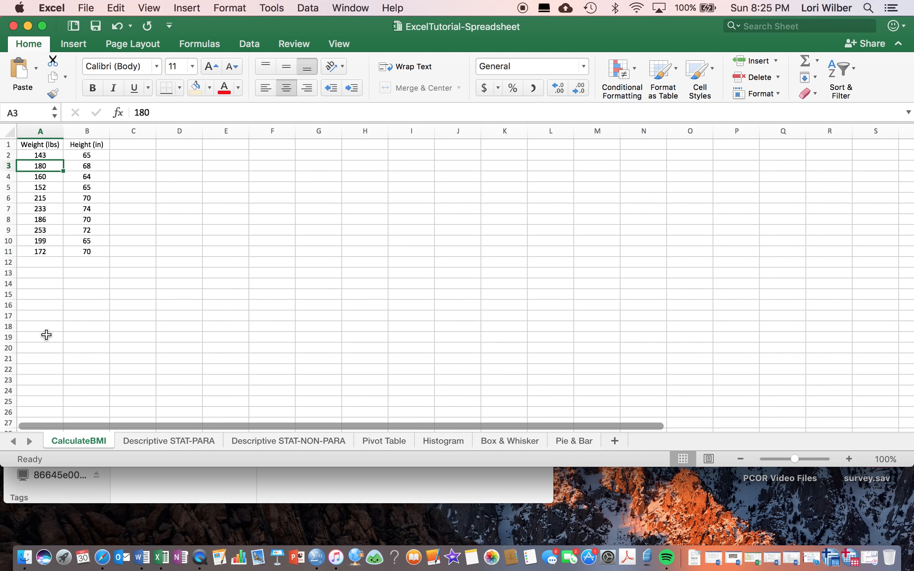
scroll(46, 335, "down", 5)
scroll(46, 335, "down", 15)
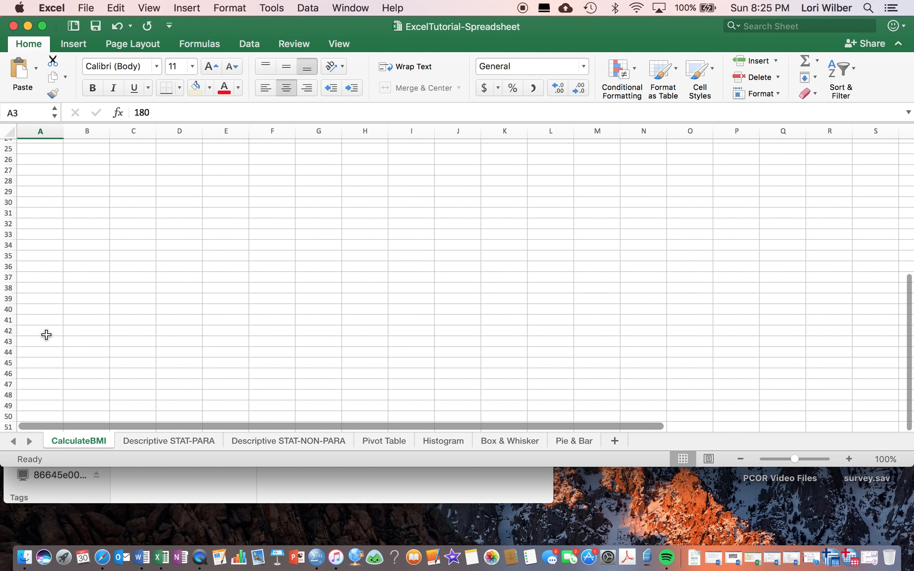
scroll(46, 335, "up", 20)
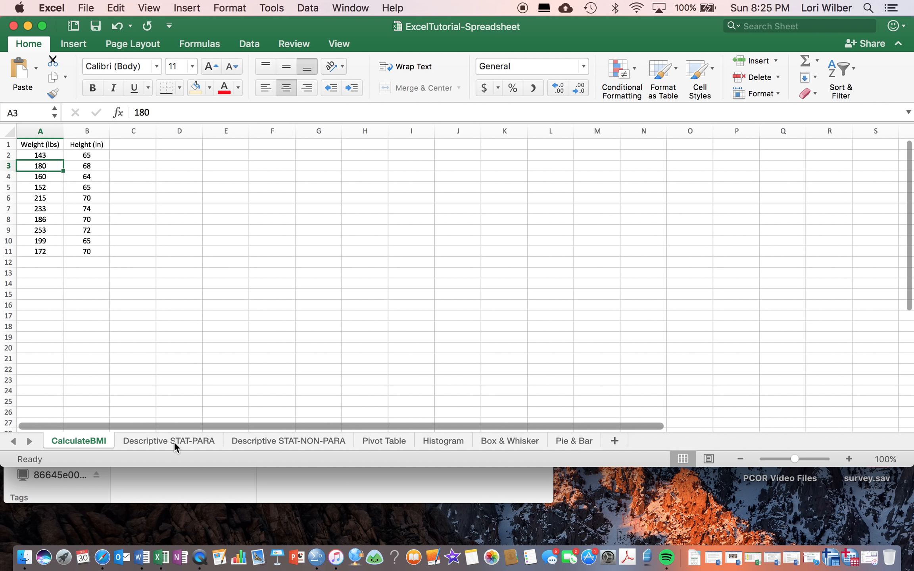
Open the Pie & Bar sheet and inspect its pie, bar and column charts.
left_click(578, 441)
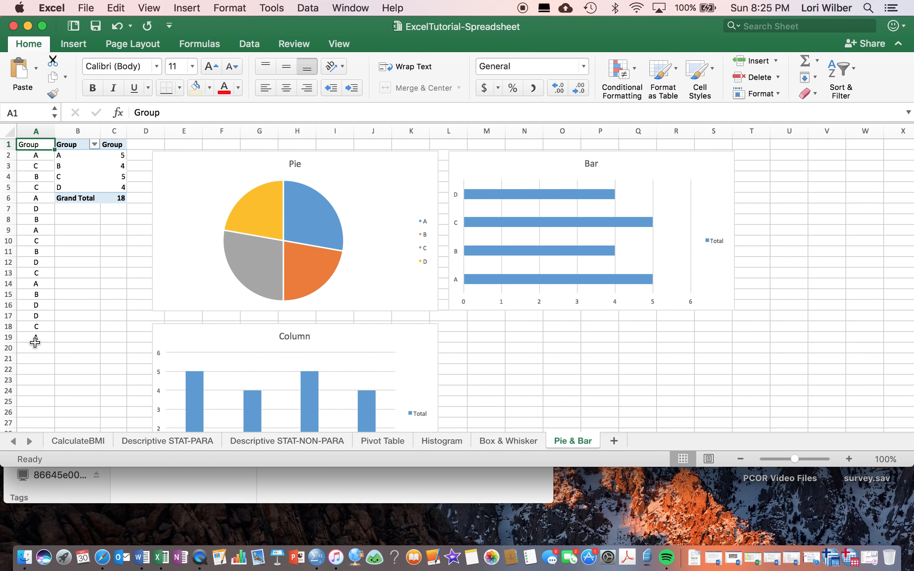
left_click(212, 181)
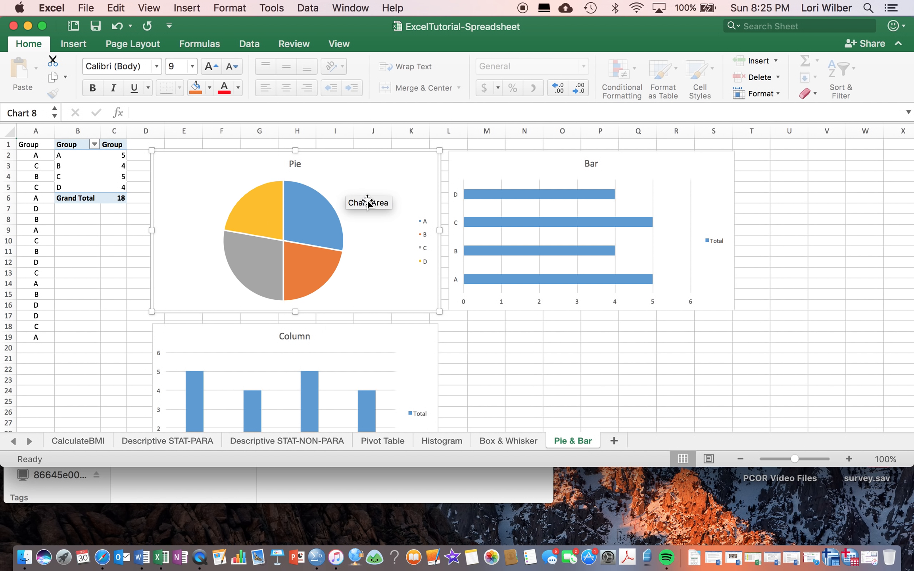
left_click(527, 165)
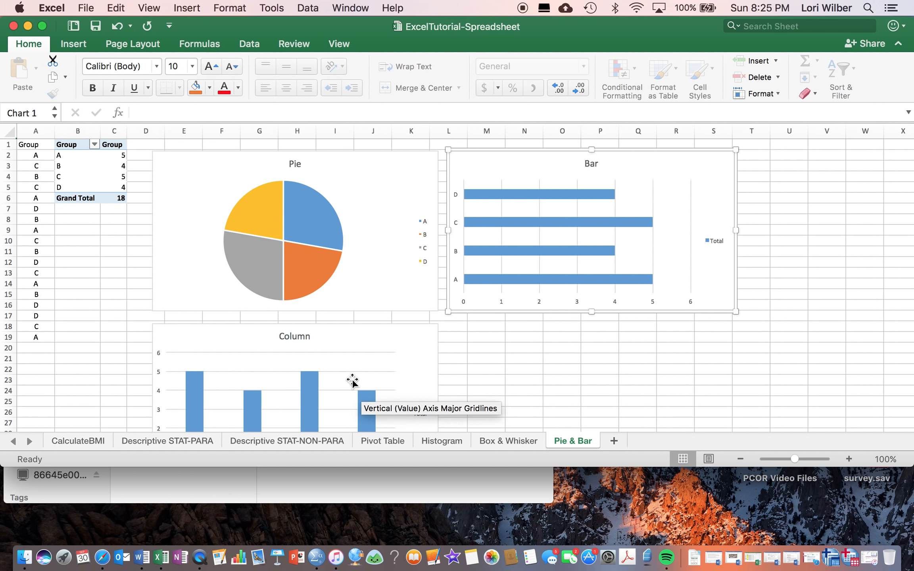
left_click(343, 351)
left_click(379, 239)
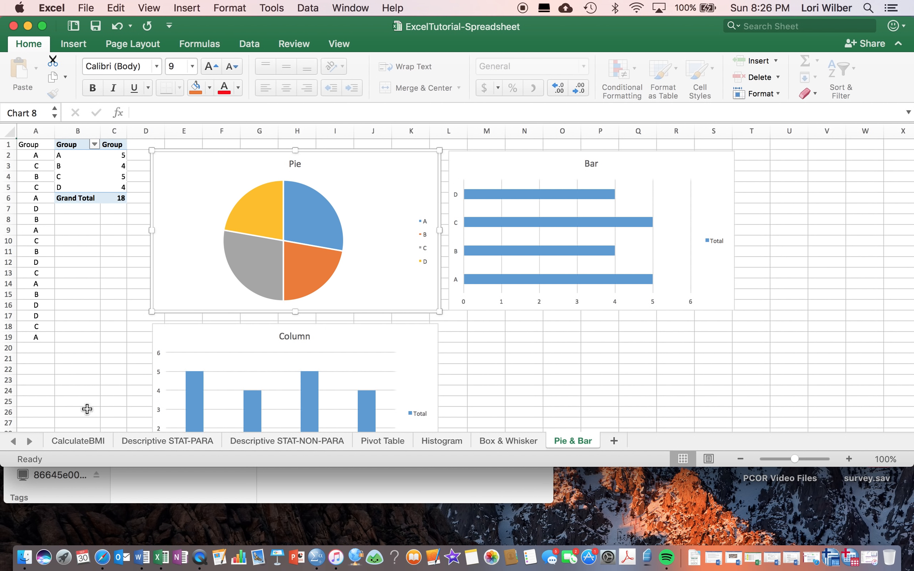
Return to the CalculateBMI sheet and highlight the height values in B2:B11.
left_click(85, 442)
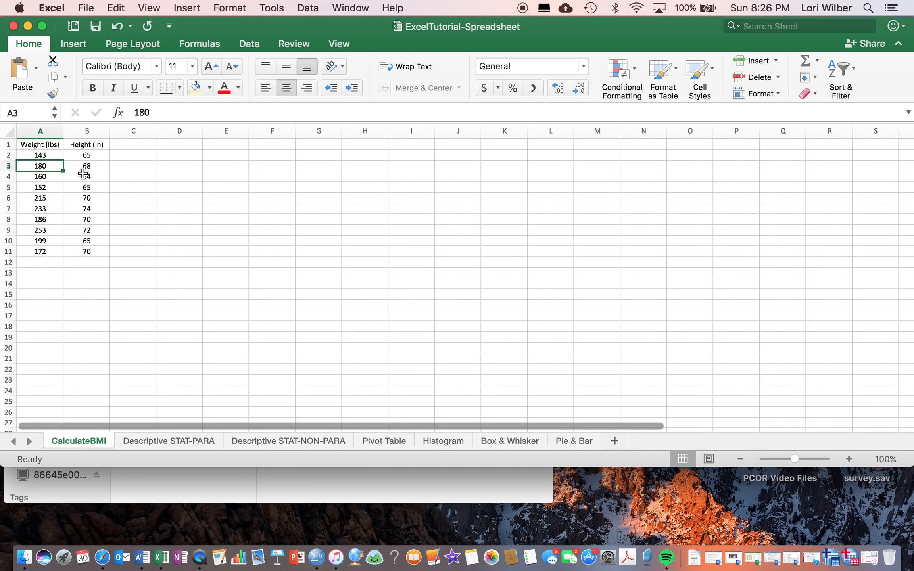
left_click_drag(84, 155, 87, 251)
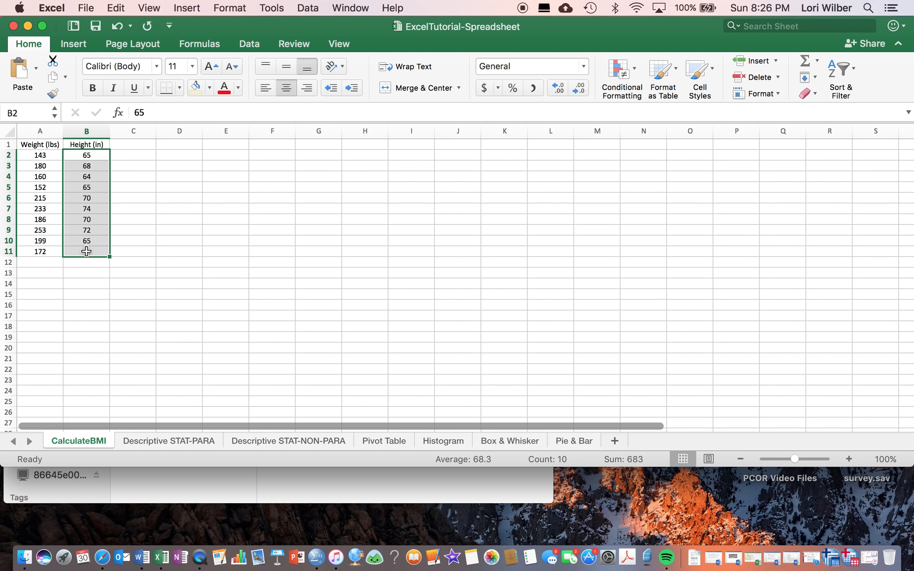
left_click(86, 294)
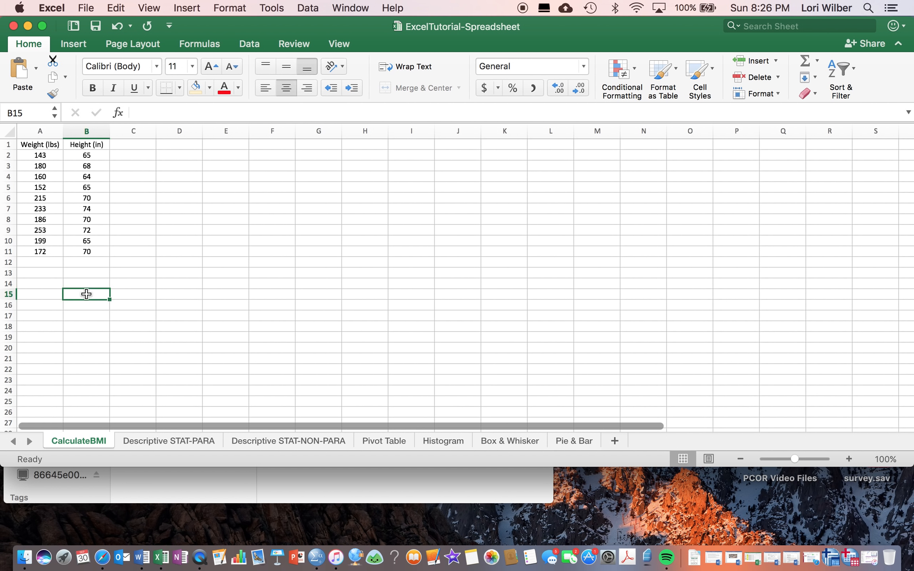
left_click(85, 390)
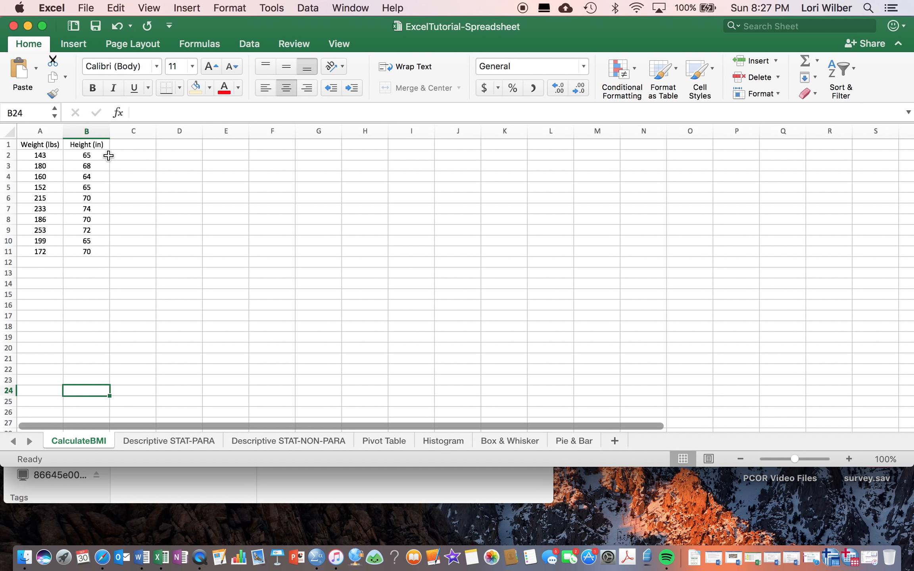
Examine the layout of header row 1, its weight and height headings, and data row 11.
left_click(8, 144)
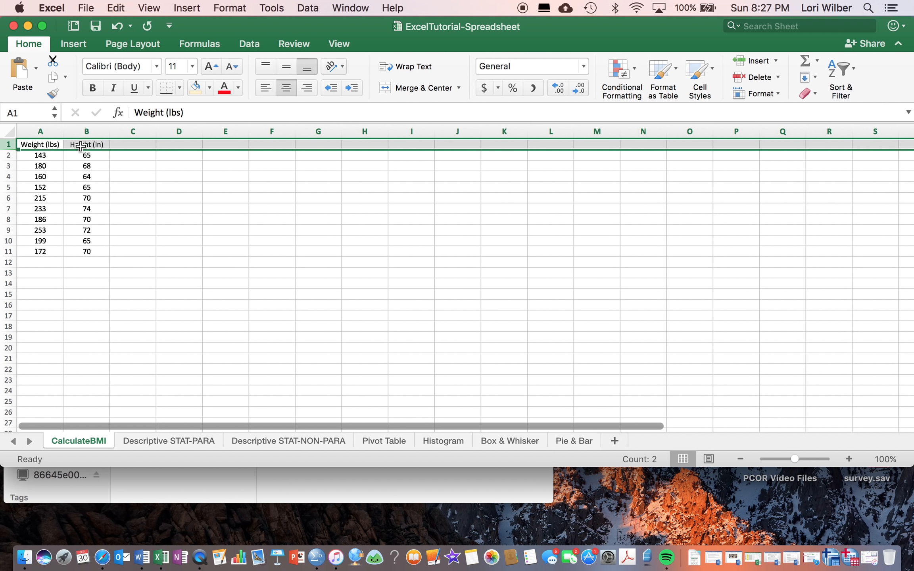
left_click(41, 145)
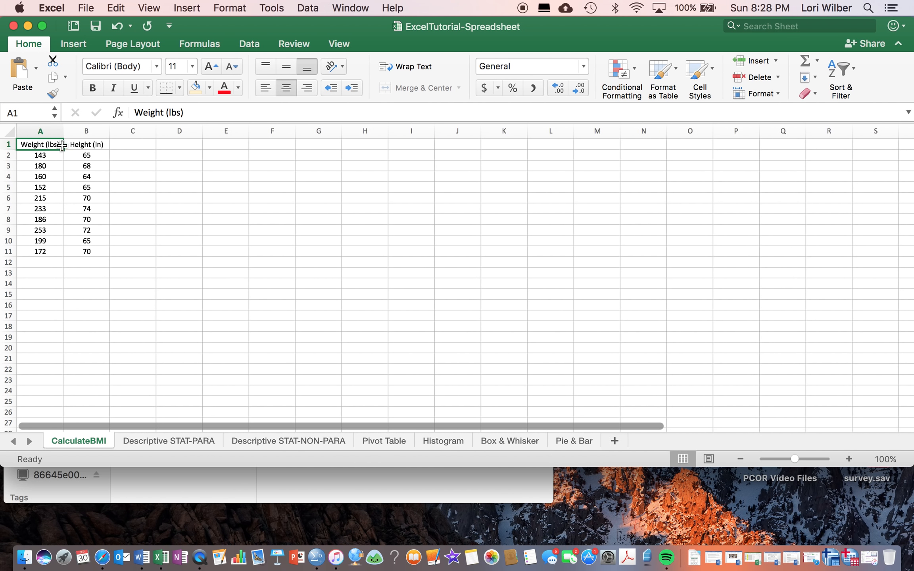
left_click(78, 146)
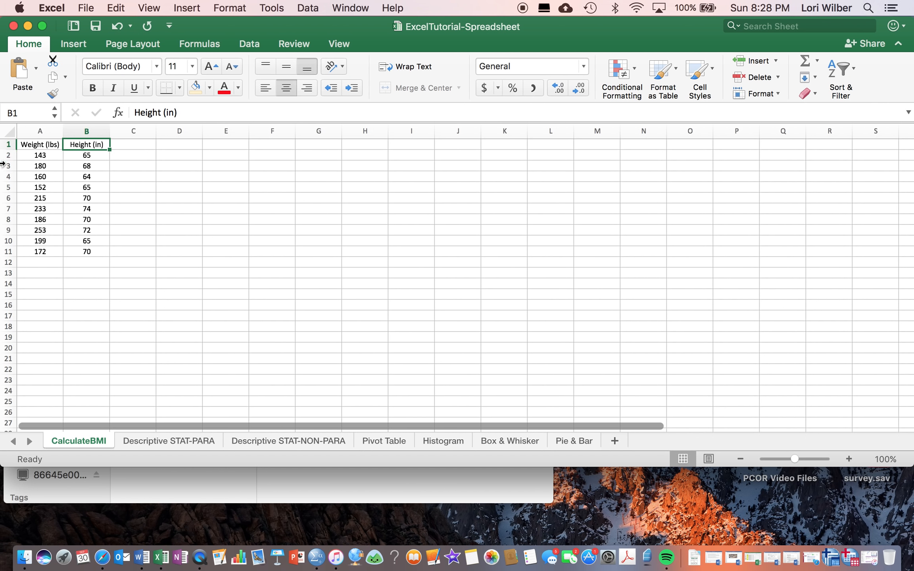
left_click(8, 252)
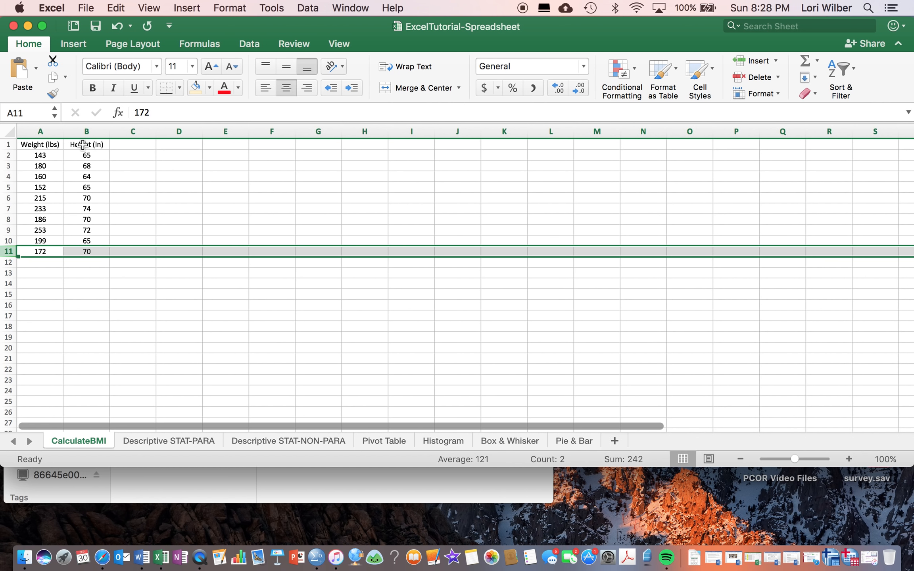
Highlight the full table A1:B11 with its headings, and the data values alone in A2:B11.
left_click(36, 146)
left_click_drag(55, 146, 93, 250)
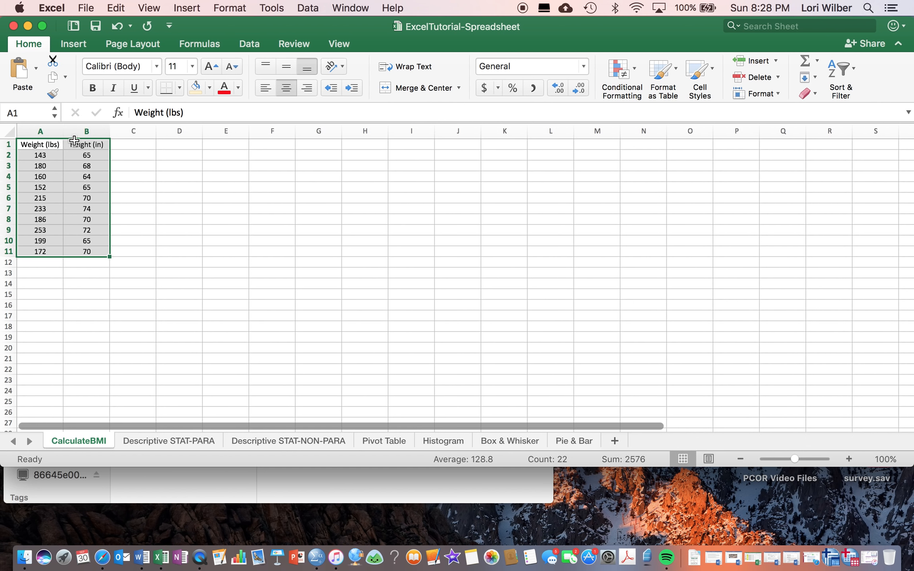
left_click(139, 180)
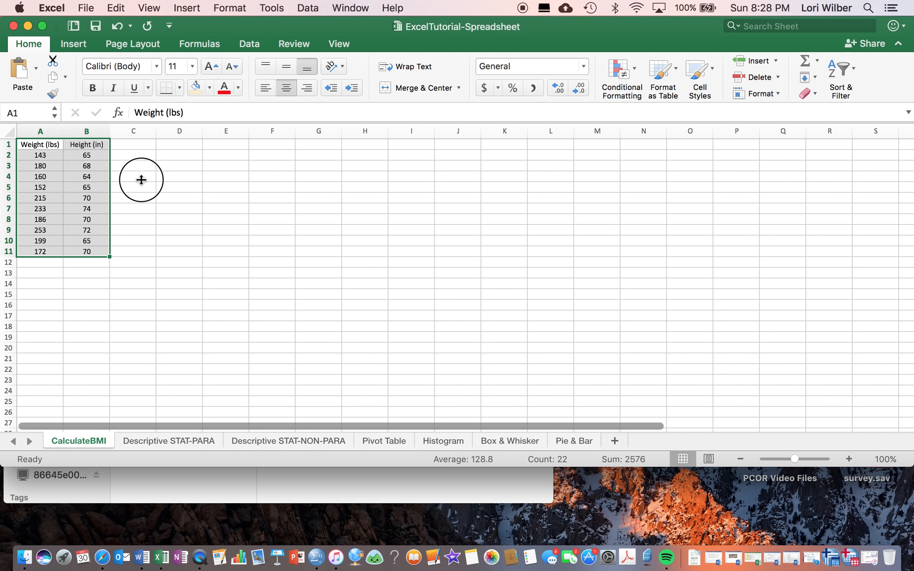
left_click(38, 158)
left_click_drag(38, 158, 82, 249)
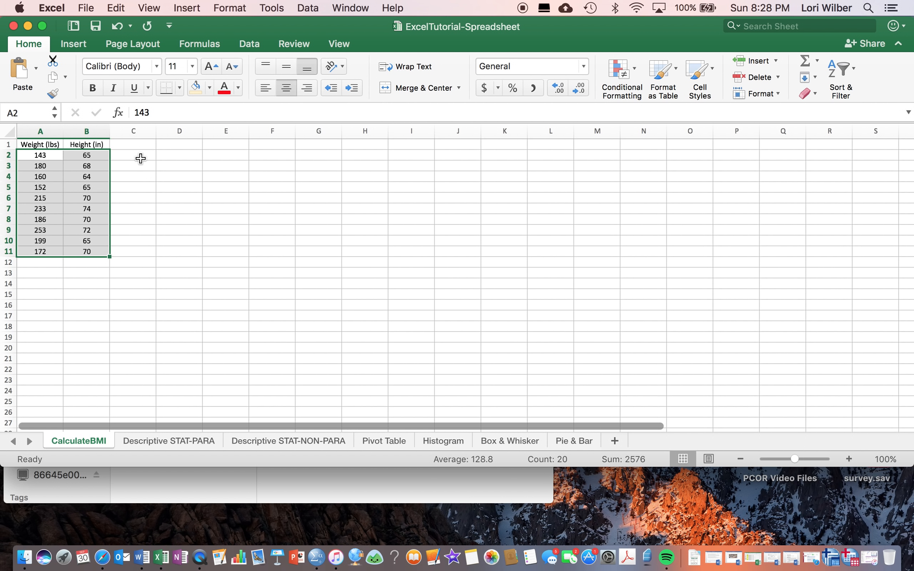
Open the Descriptive STAT-PARA sheet and inspect the formula in the Minimum cell C2.
left_click(177, 440)
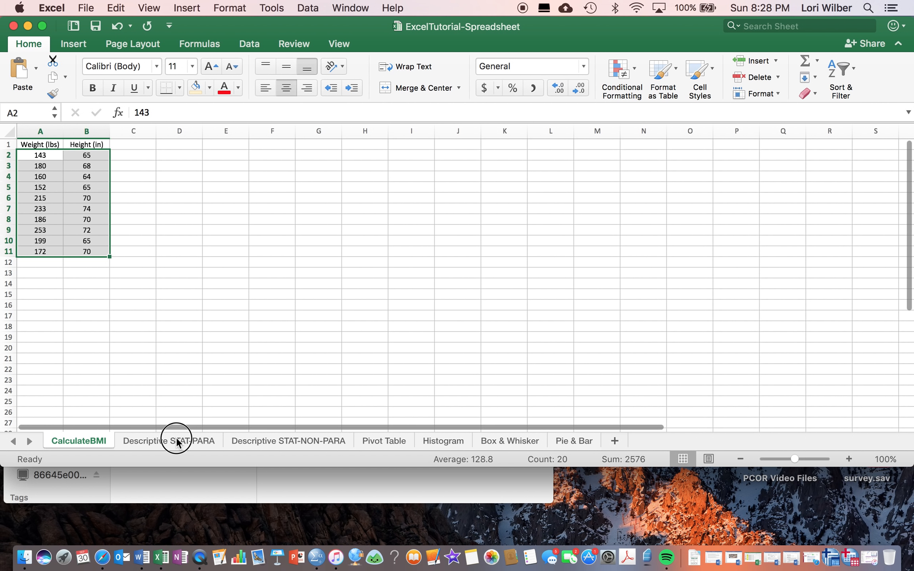
left_click(112, 156)
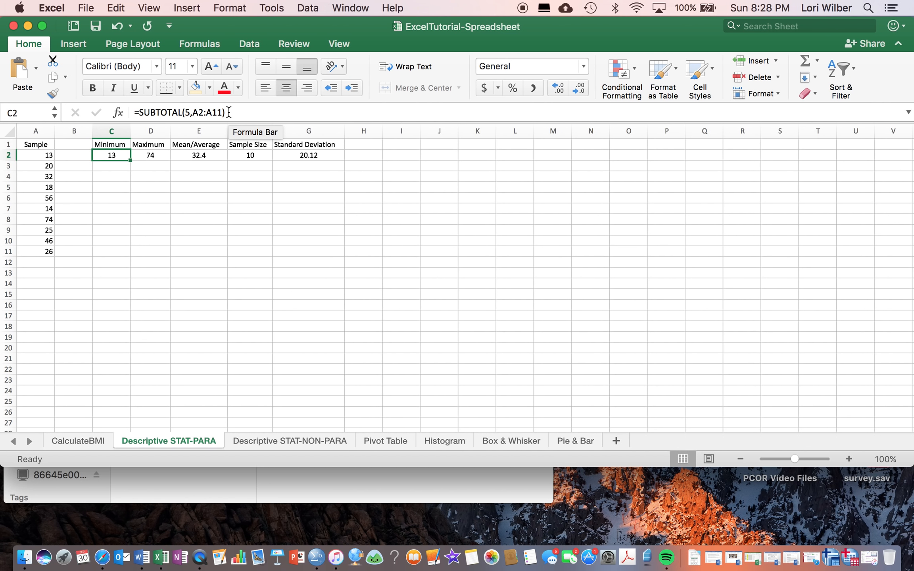
left_click_drag(229, 112, 124, 114)
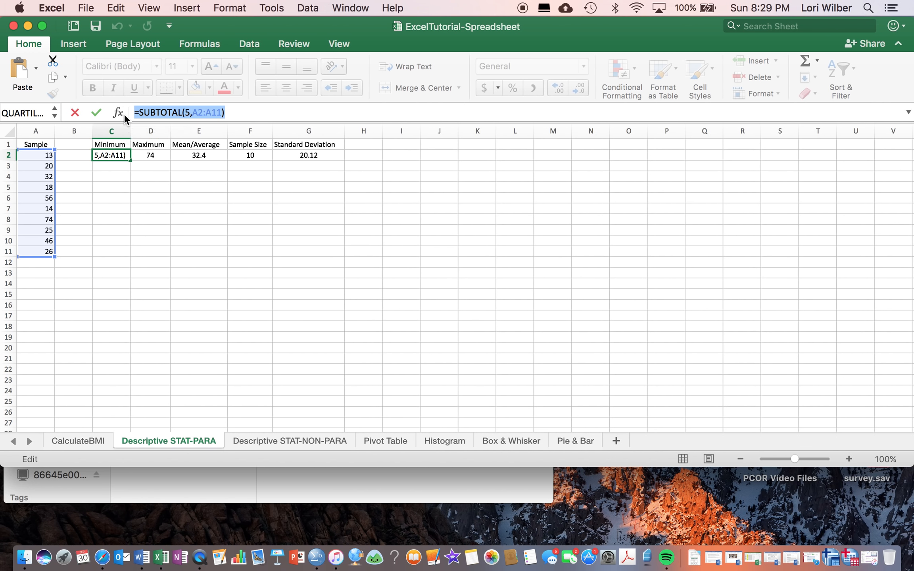
Clear the accidental sheet reference from the Minimum cell C2 on the Descriptive STAT-PARA sheet, leaving the cell empty.
left_click(90, 439)
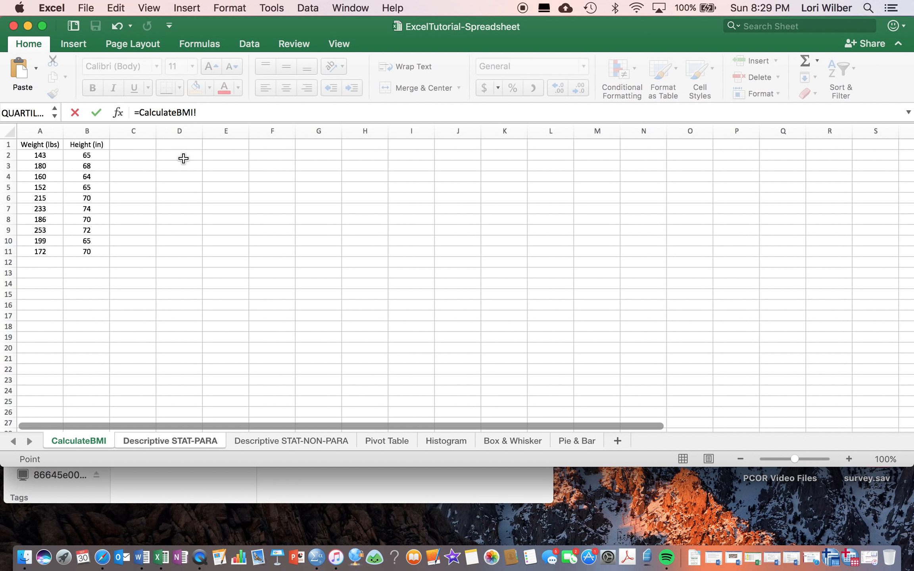
left_click(142, 442)
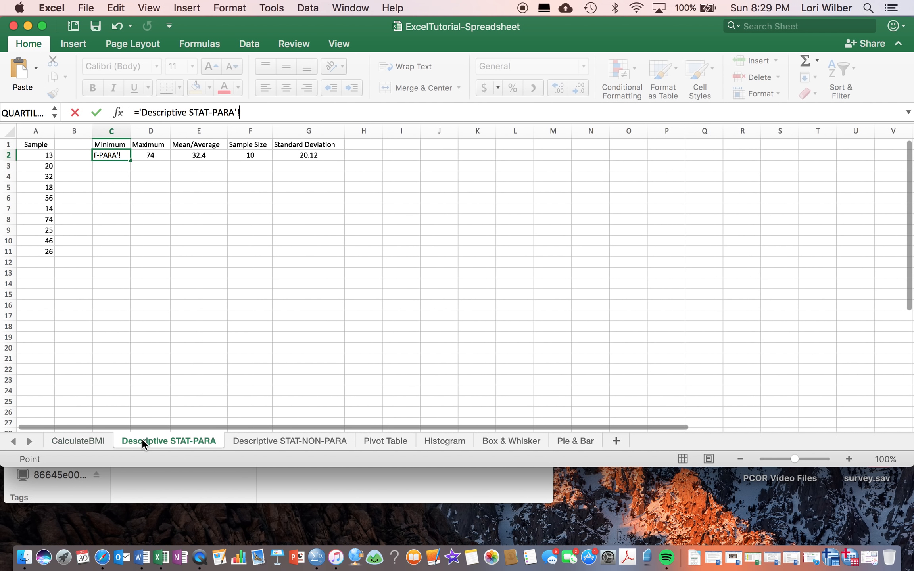
left_click(74, 441)
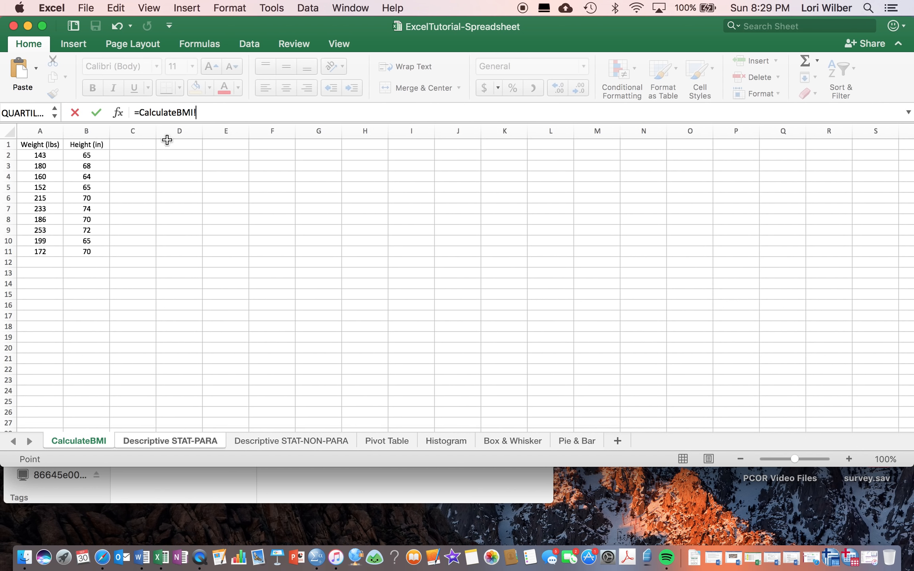
left_click_drag(210, 111, 130, 110)
key("BackSpace")
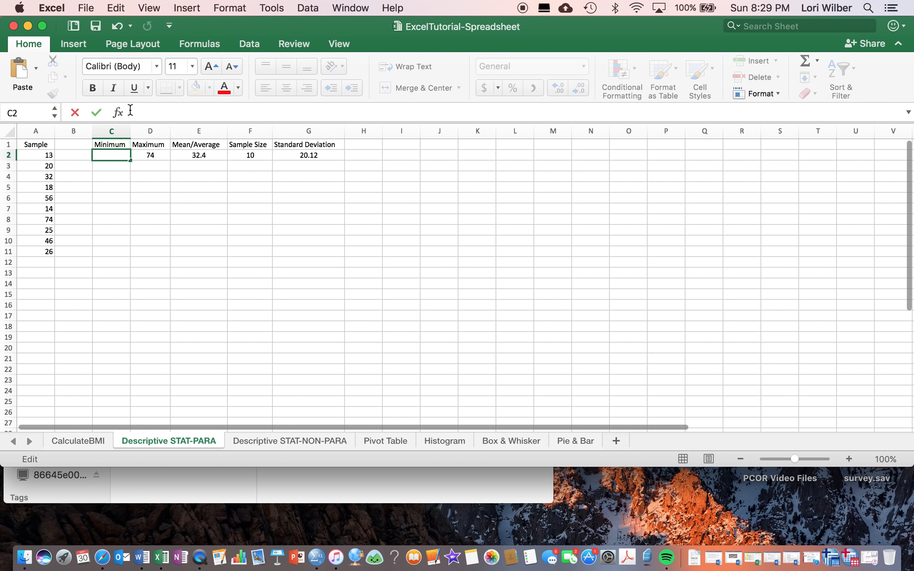
On the CalculateBMI sheet, enter the heading BMI in C1 and center-align column C.
left_click(87, 442)
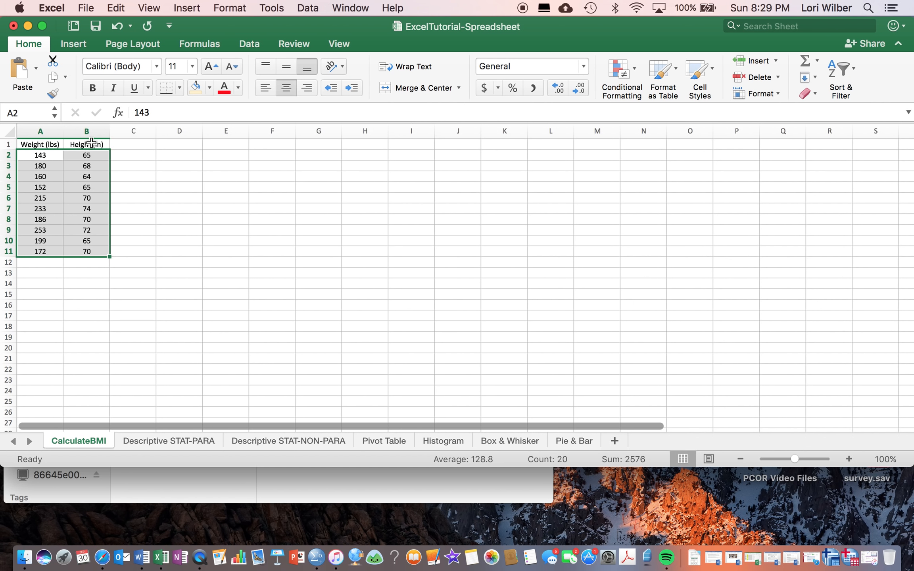
left_click(136, 142)
type("BMI")
left_click(190, 174)
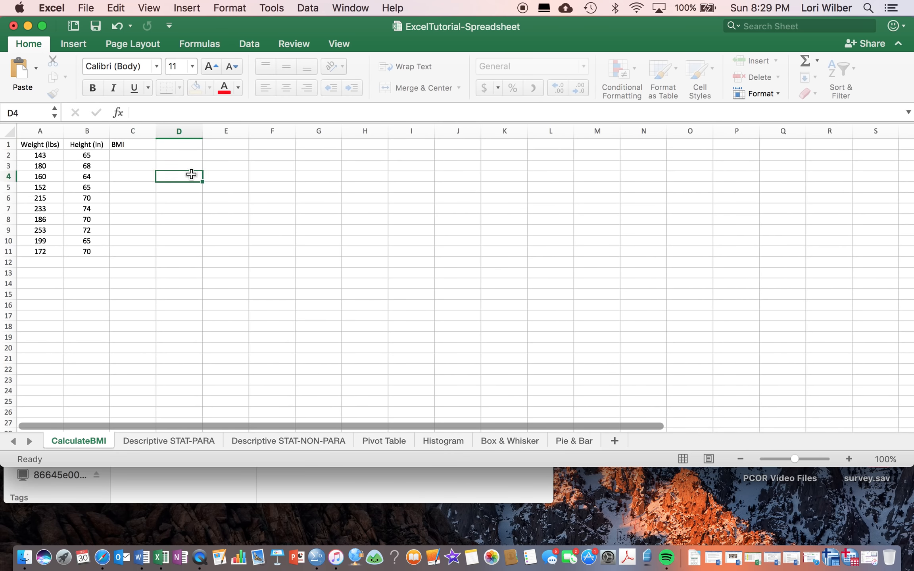
left_click(140, 134)
left_click(288, 87)
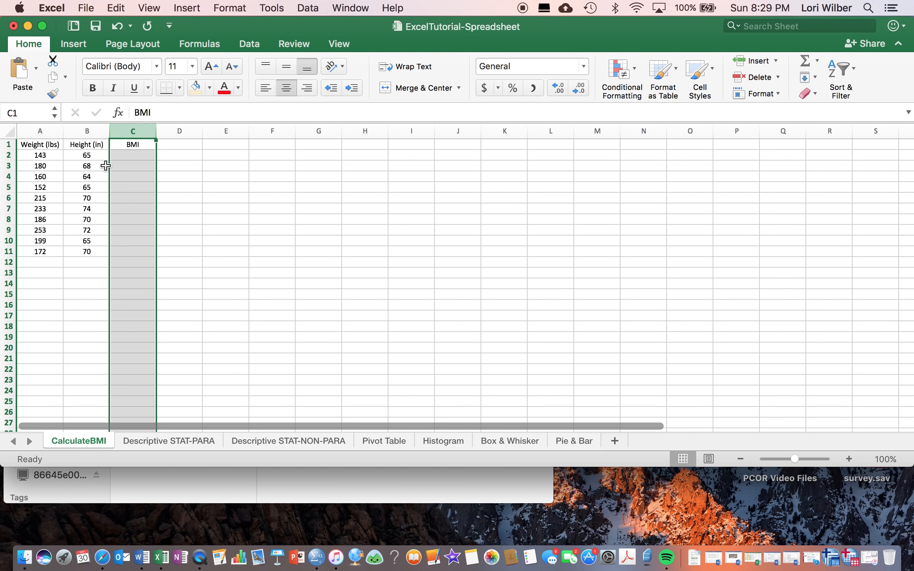
Build the BMI formula =A2*703/B2^2 in cell C2, referencing the first weight and height values.
left_click(134, 154)
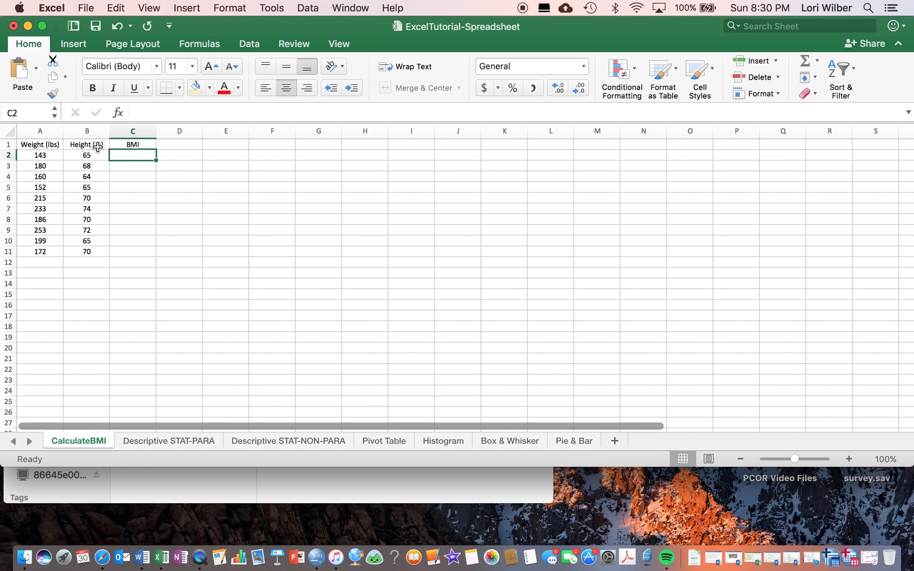
left_click(145, 112)
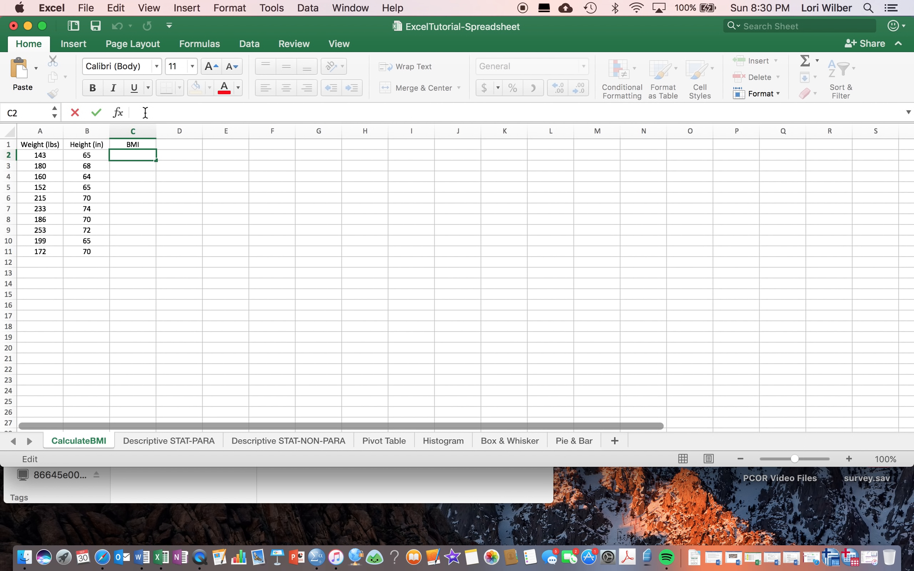
type("=")
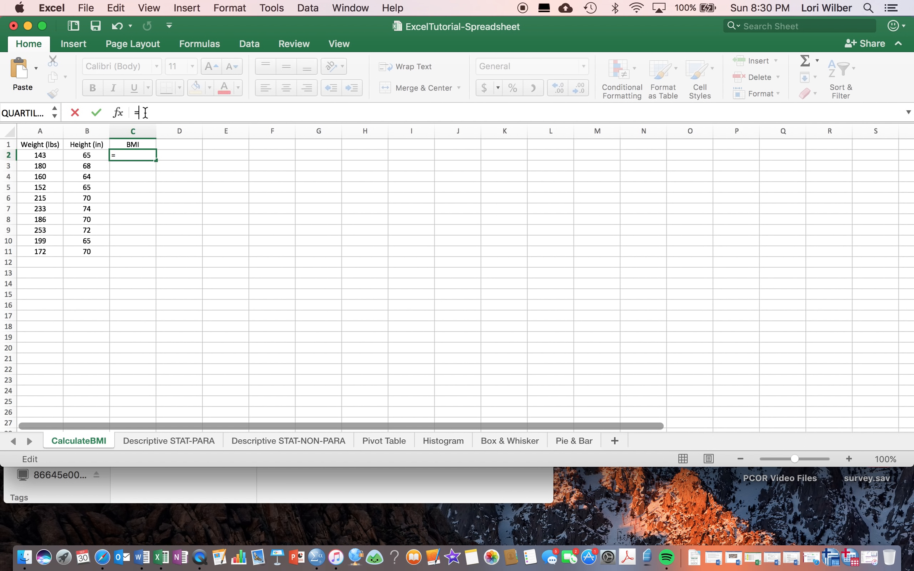
left_click(40, 155)
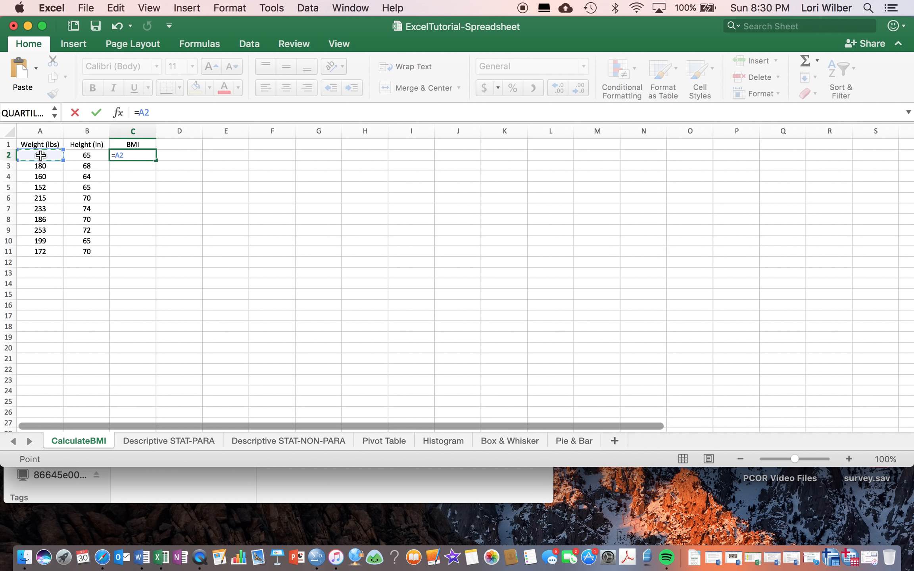
key("BackSpace")
type("A2*703/")
left_click(87, 155)
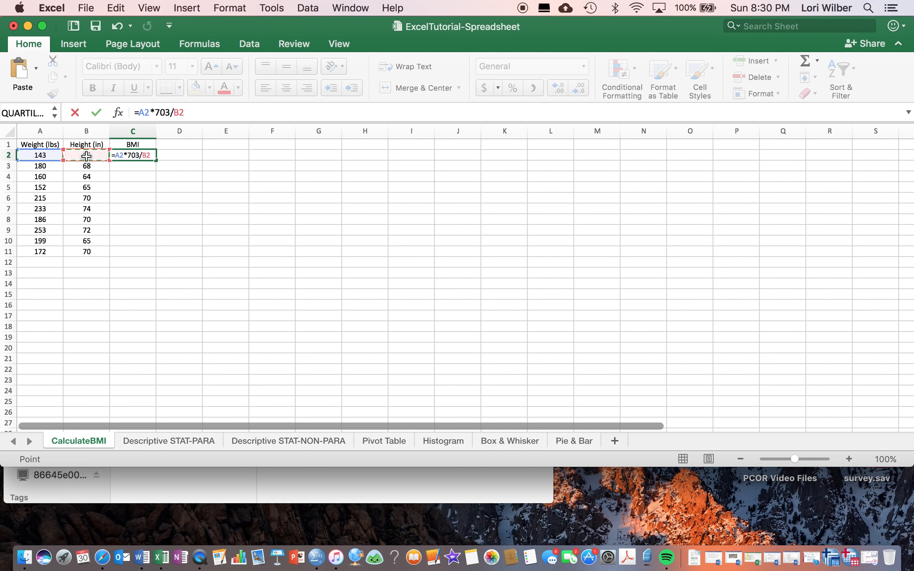
type("^2")
Rewrite the denominator of the BMI formula as (B2*B2) and commit =A2*703/(B2*B2) in C2.
left_click(173, 113)
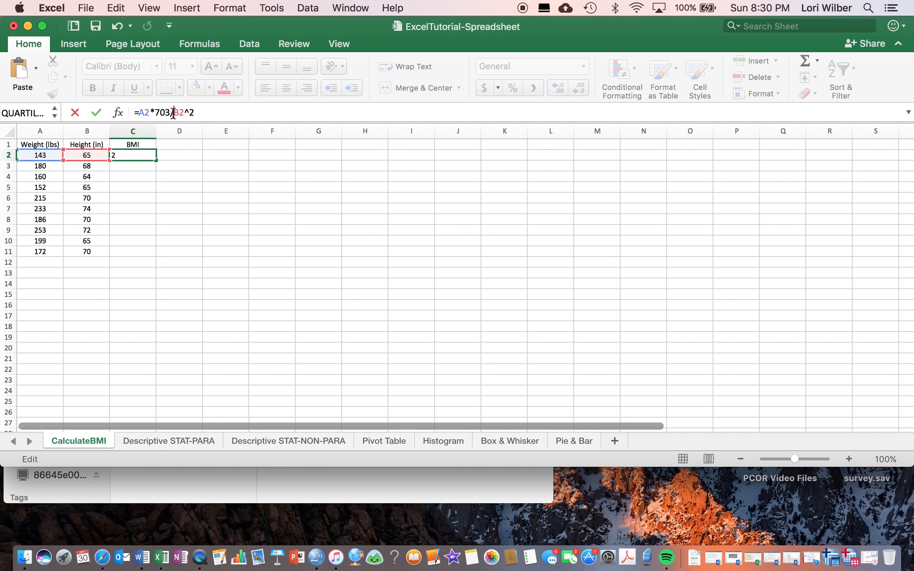
type("(")
left_click(205, 113)
key("BackSpace")
type("B2)")
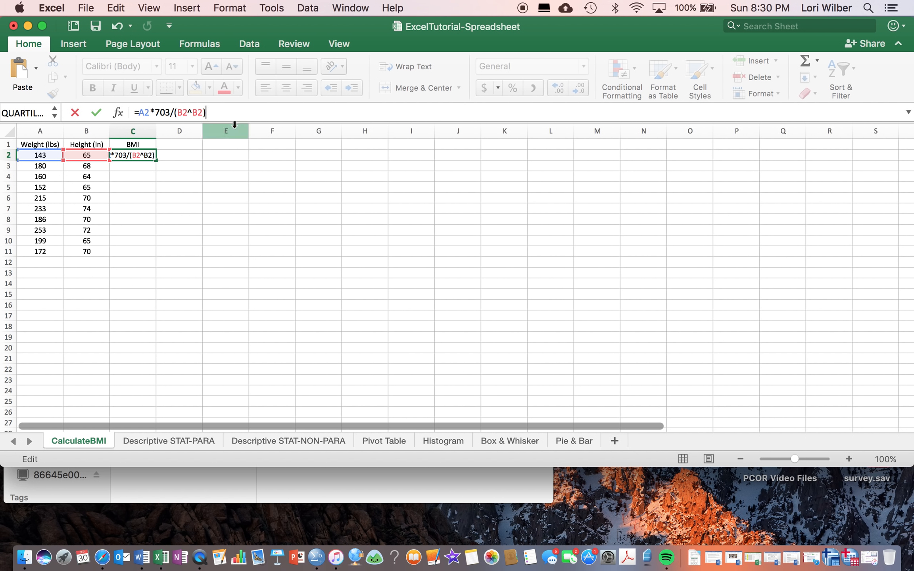
left_click(194, 113)
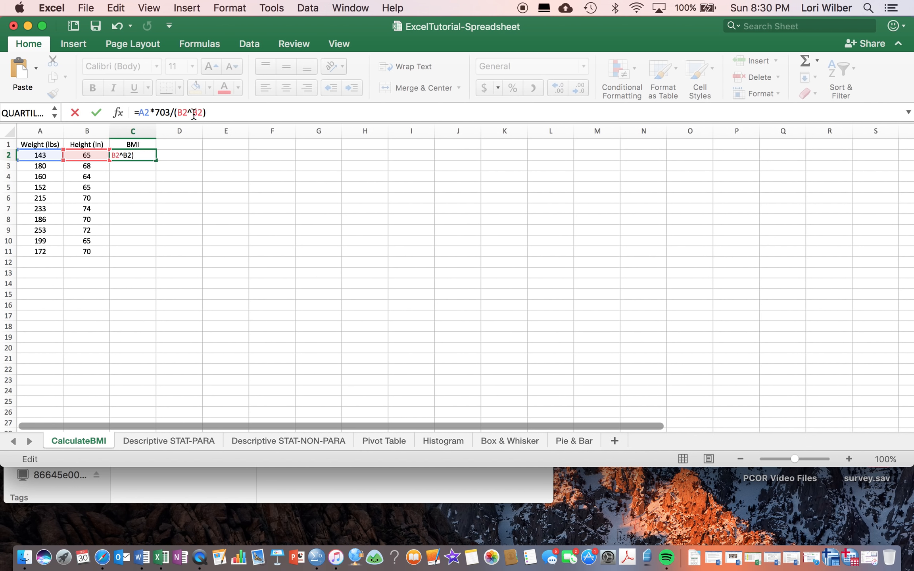
key("BackSpace")
type("*")
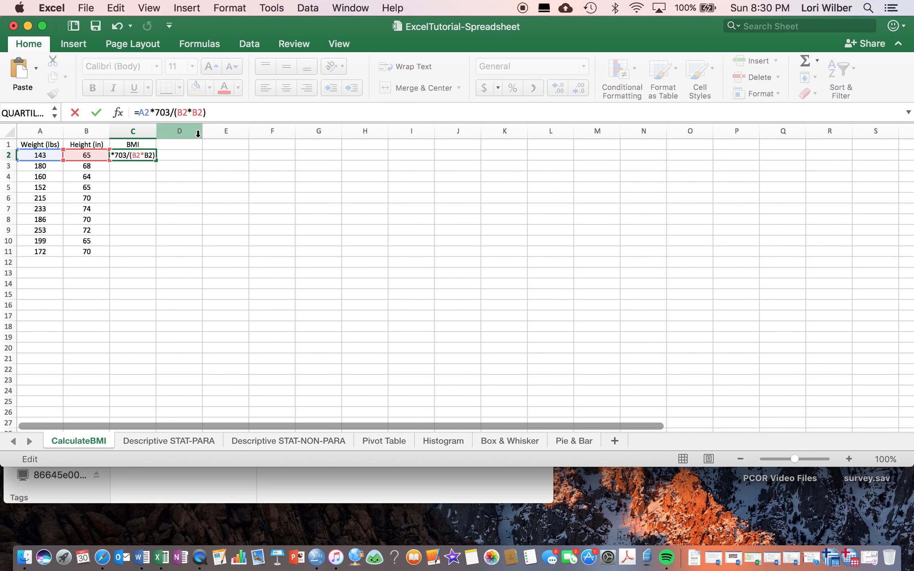
left_click(210, 114)
key("Return")
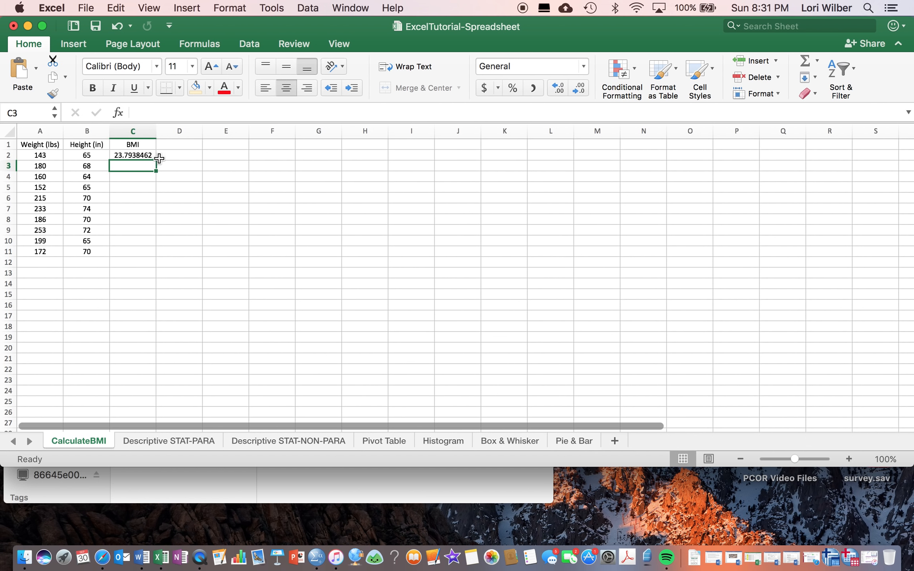
Format the BMI result in C2 to show two decimal places.
left_click(142, 156)
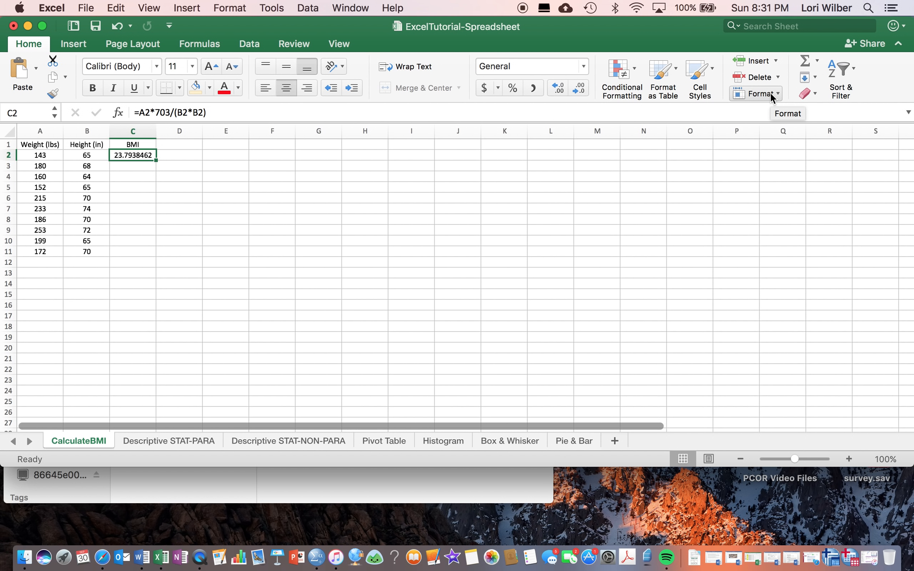
left_click(558, 87)
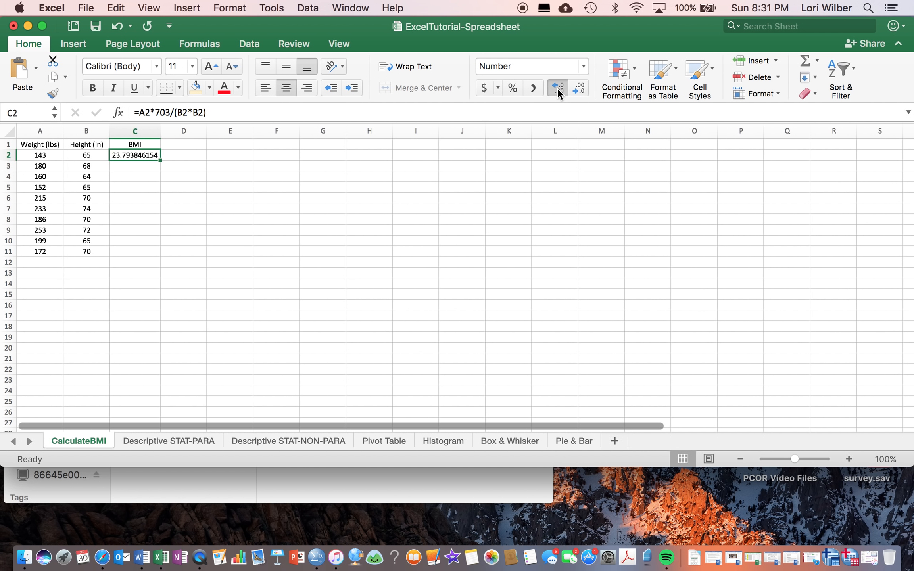
left_click(577, 89)
left_click(577, 88)
left_click(577, 89)
left_click(577, 88)
left_click(577, 89)
left_click(577, 89)
left_click(577, 89)
left_click(577, 89)
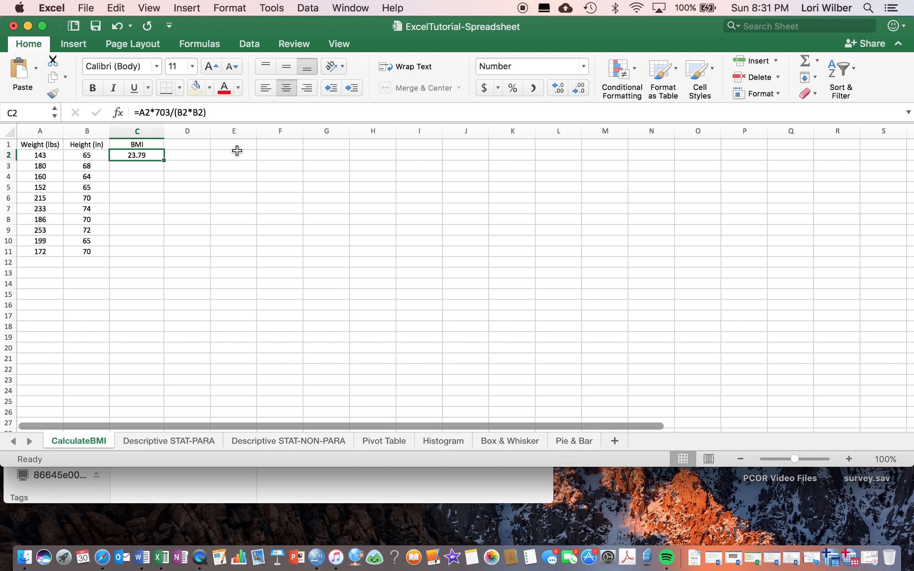
left_click(189, 180)
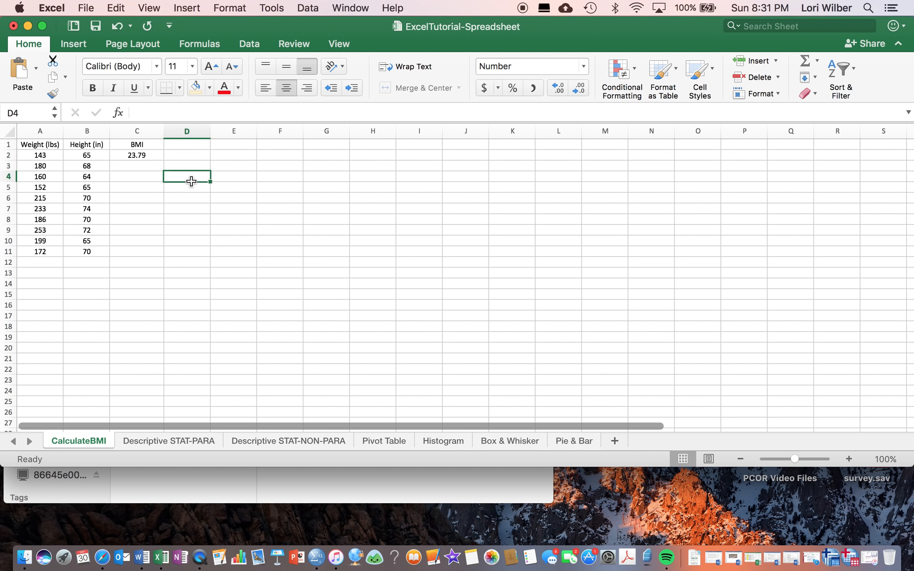
Copy the BMI formula from C2 into C3.
left_click(147, 156)
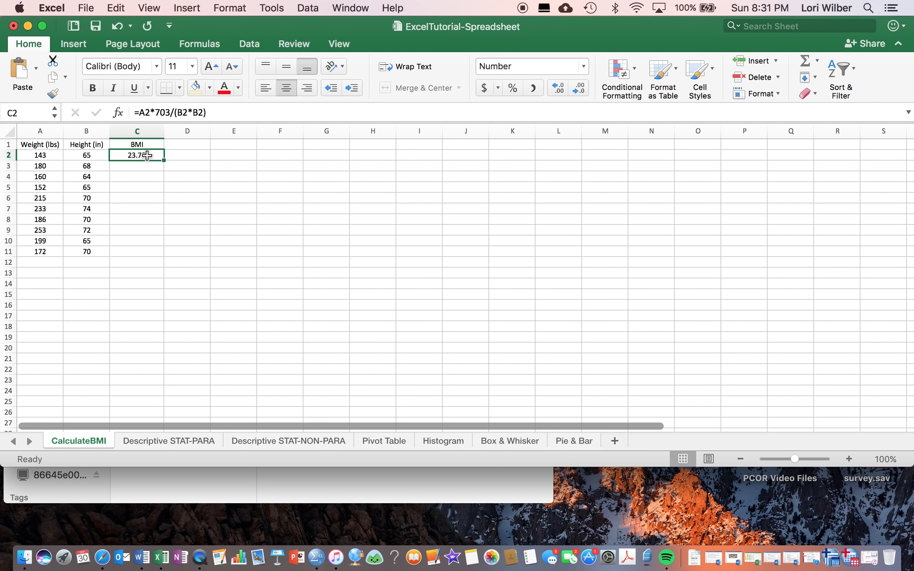
key("super+c")
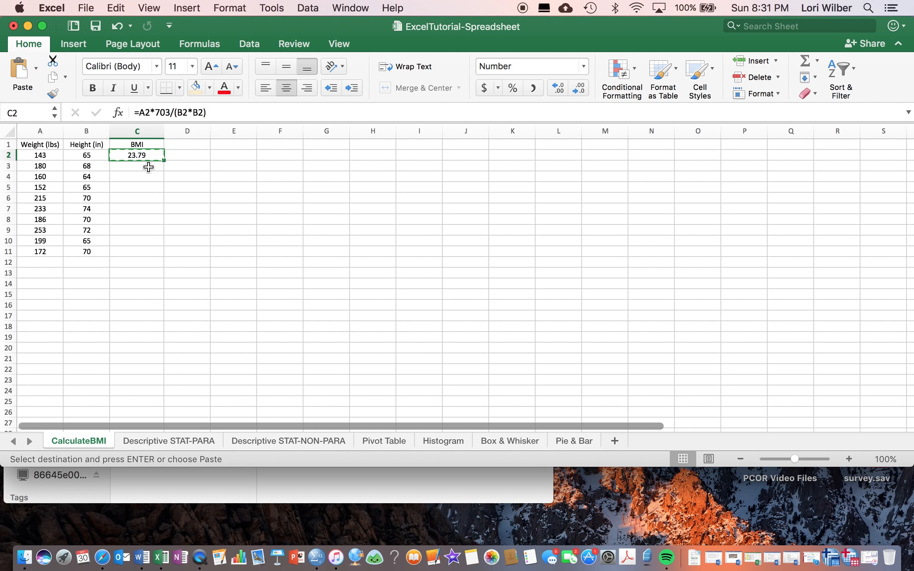
left_click(149, 167)
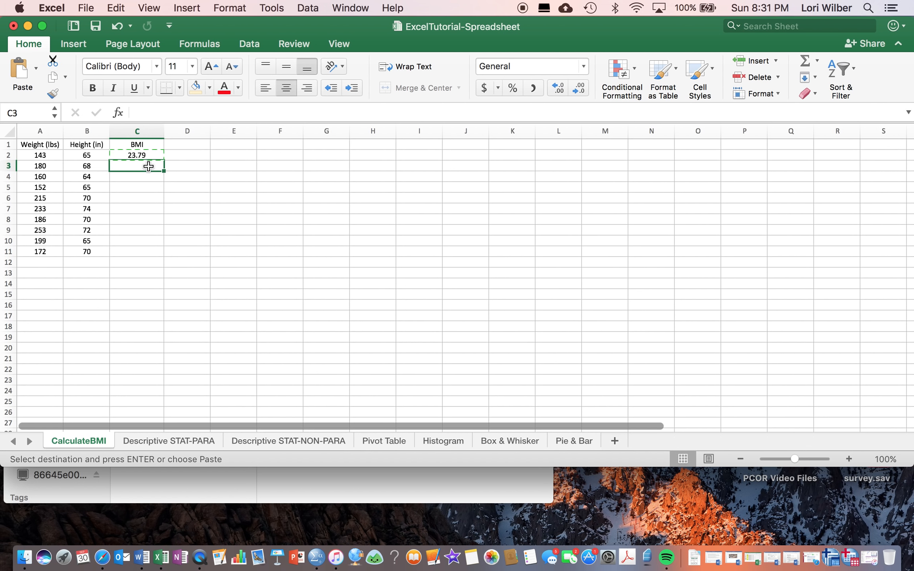
key("super+v")
left_click(177, 205)
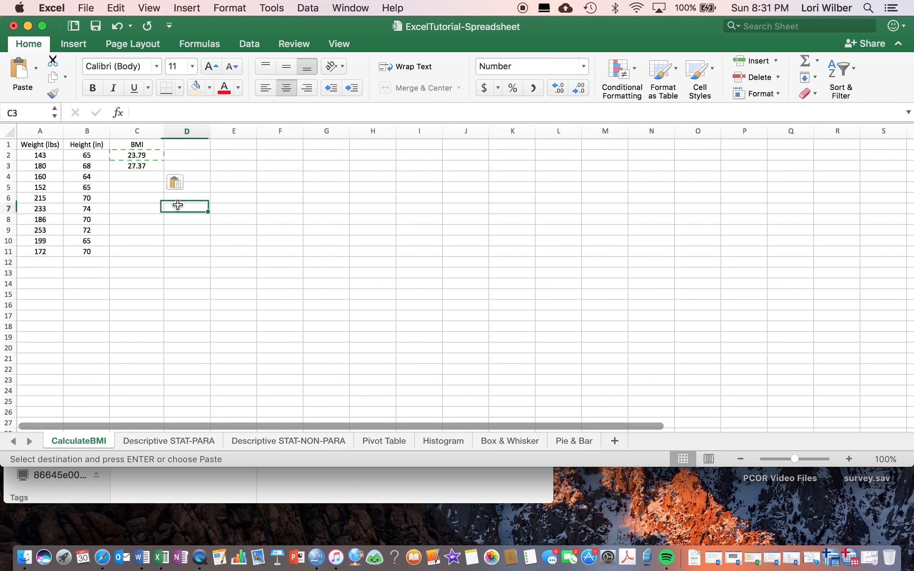
Compare the formulas in C2 and C3 to examine their cell references, leaving both formulas unedited.
left_click(147, 158)
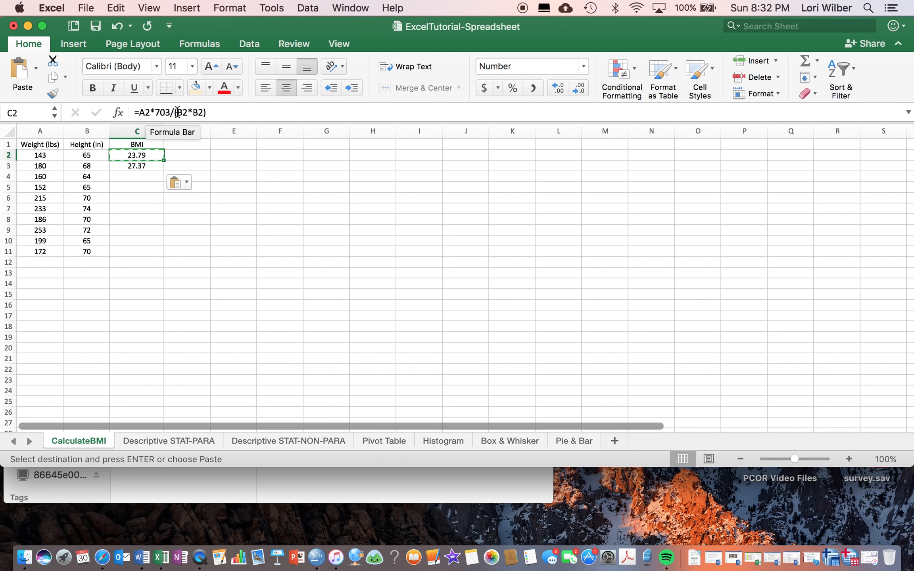
left_click(150, 165)
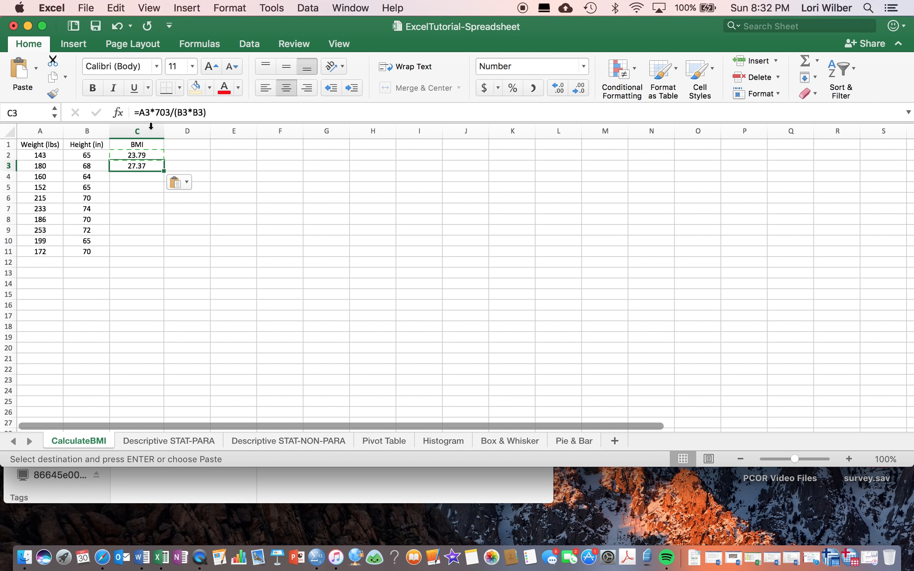
left_click(162, 113)
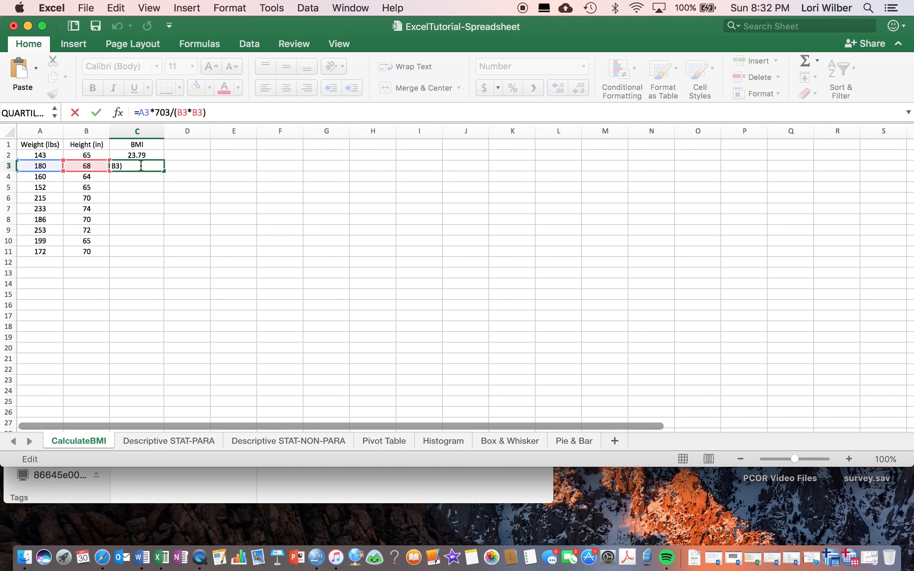
left_click(181, 166)
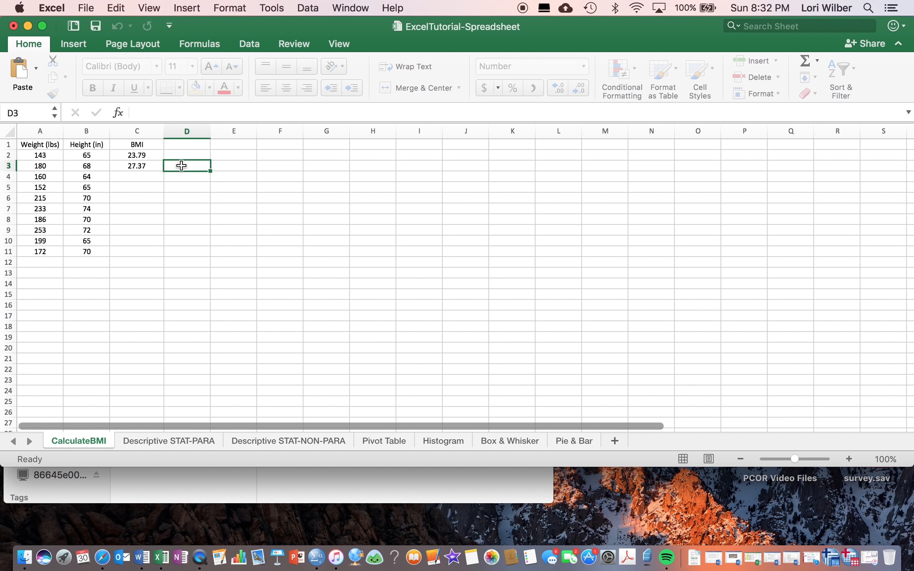
left_click(137, 166)
left_click(184, 113)
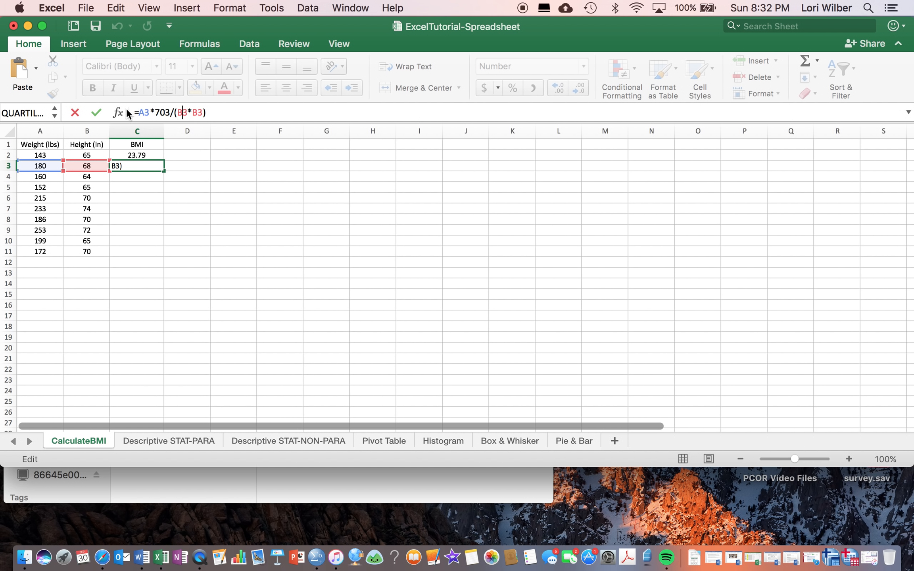
left_click(218, 165)
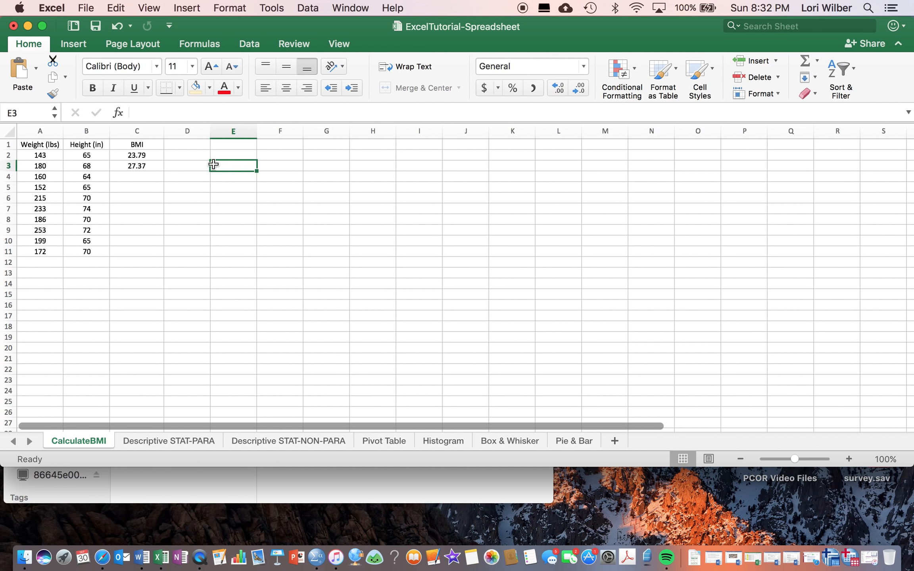
Fill the BMI formula from C3 down through C11 for all remaining weight and height rows.
left_click(146, 167)
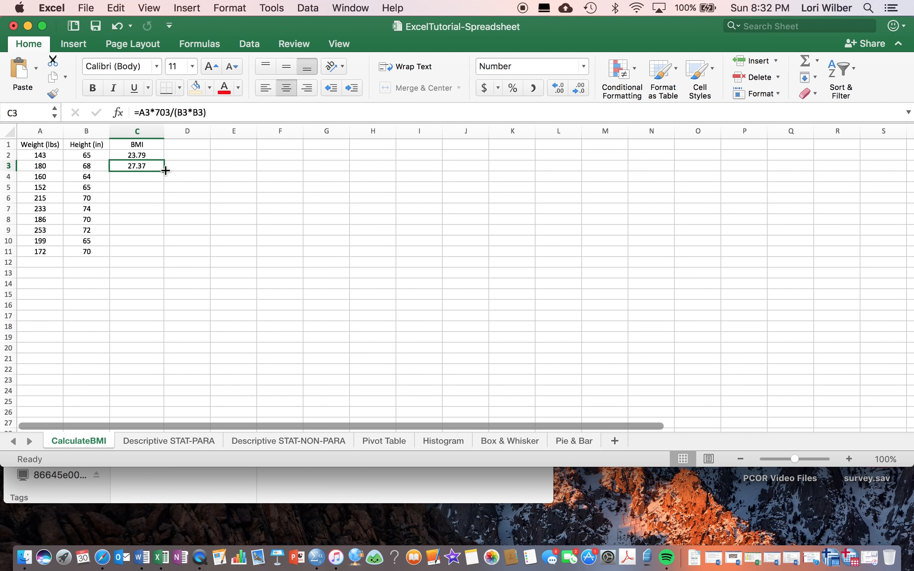
mouse_move(165, 170)
left_mouse_down()
mouse_move(163, 193)
mouse_move(162, 172)
left_mouse_up()
left_click(167, 166)
left_click(153, 166)
left_click_drag(164, 171, 158, 253)
left_click(186, 231)
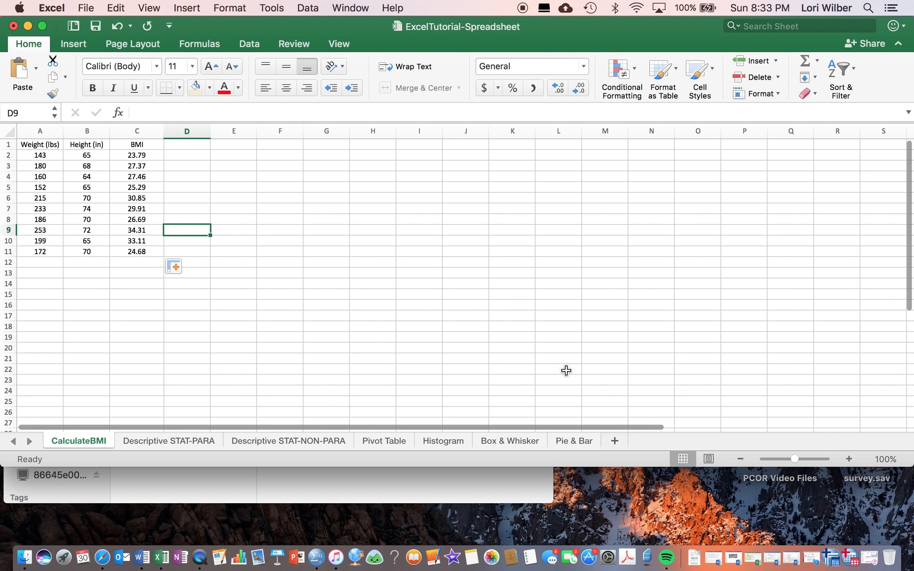
On the Descriptive STAT-PARA sheet, highlight the sample values A2:A11 and inspect the Maximum formula in D2.
left_click(194, 442)
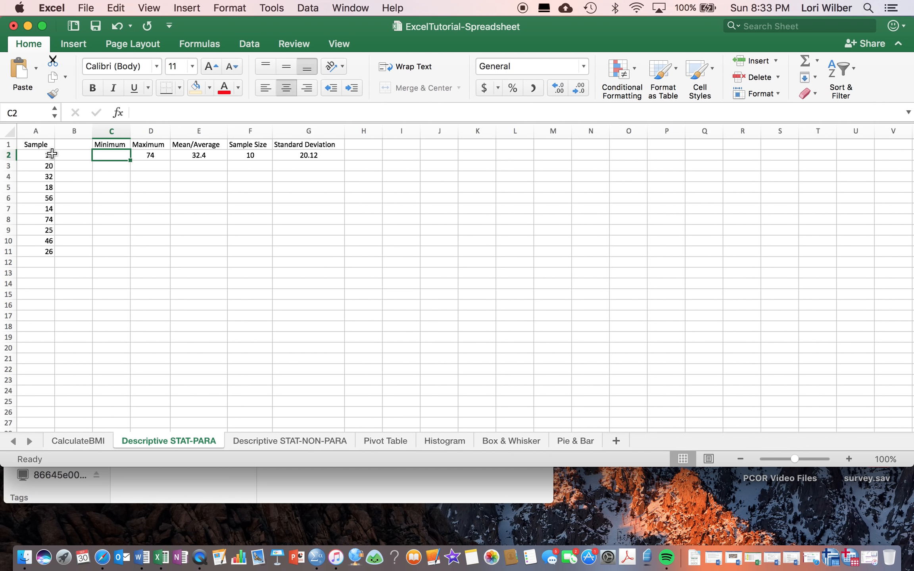
left_click_drag(52, 154, 49, 250)
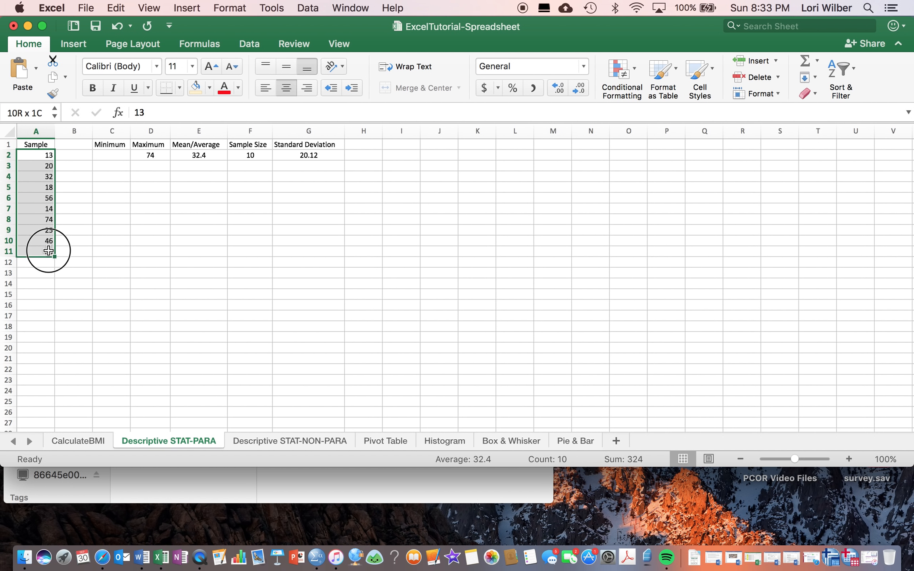
left_click(148, 156)
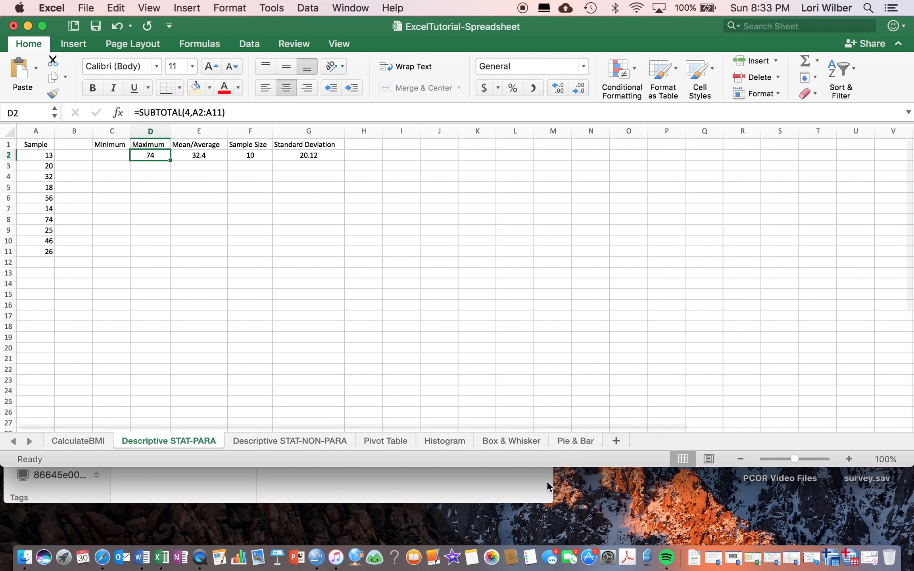
Switch to the CHIP.sav dataset in SPSS Statistics, highlight the height column and review its values from first to last case.
left_click(853, 559)
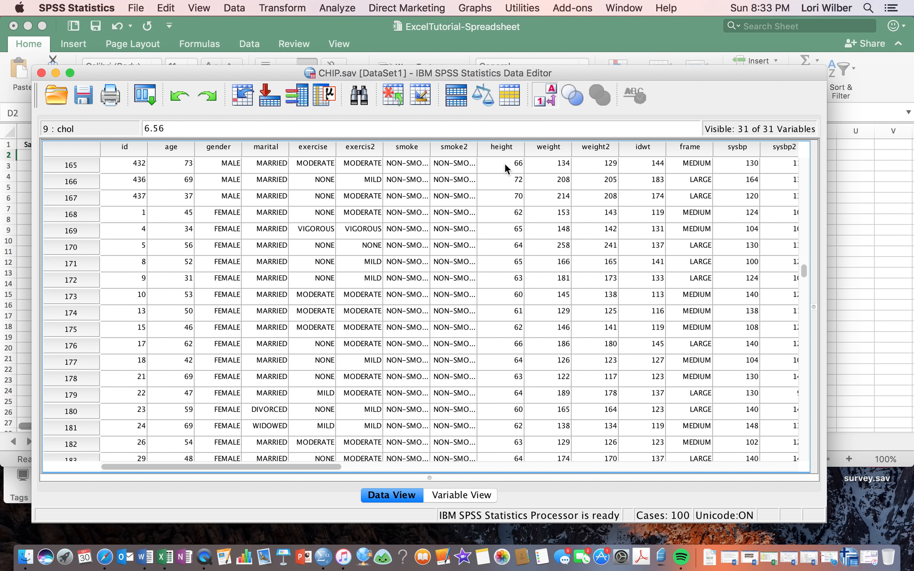
left_click(504, 147)
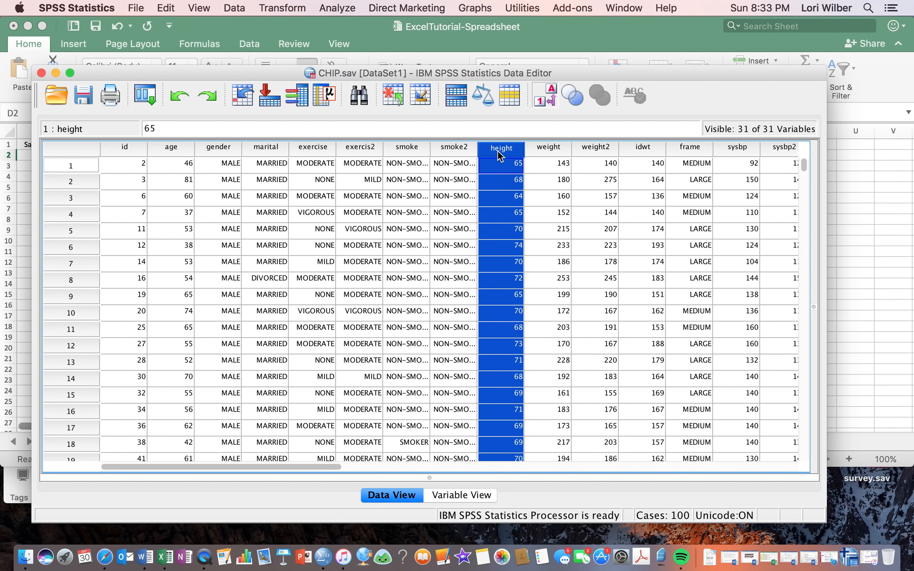
scroll(506, 322, "down", 10)
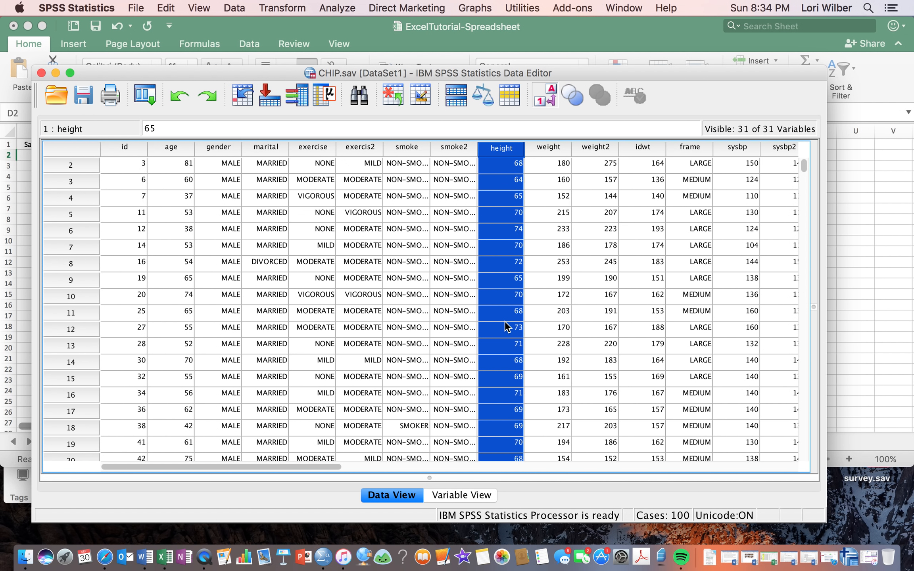
scroll(505, 327, "down", 20)
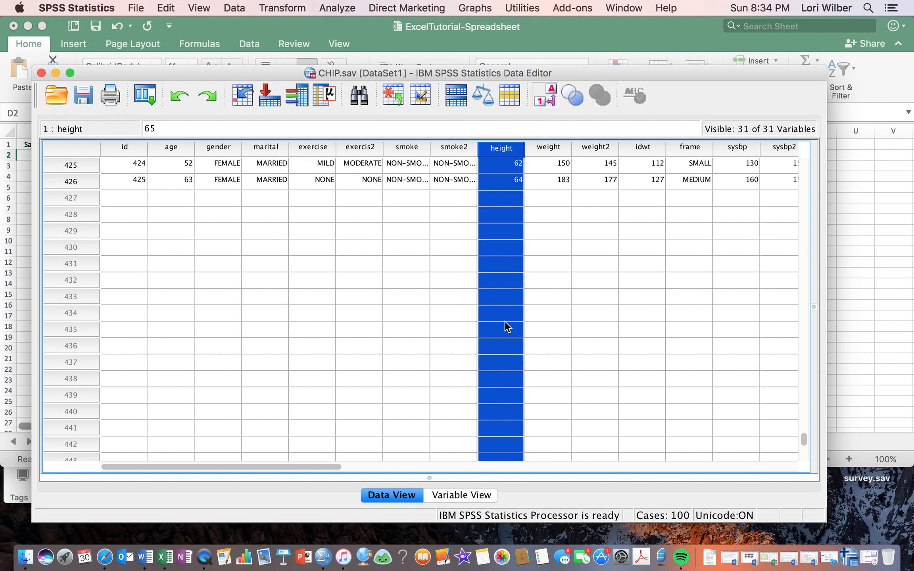
scroll(508, 327, "up", 2)
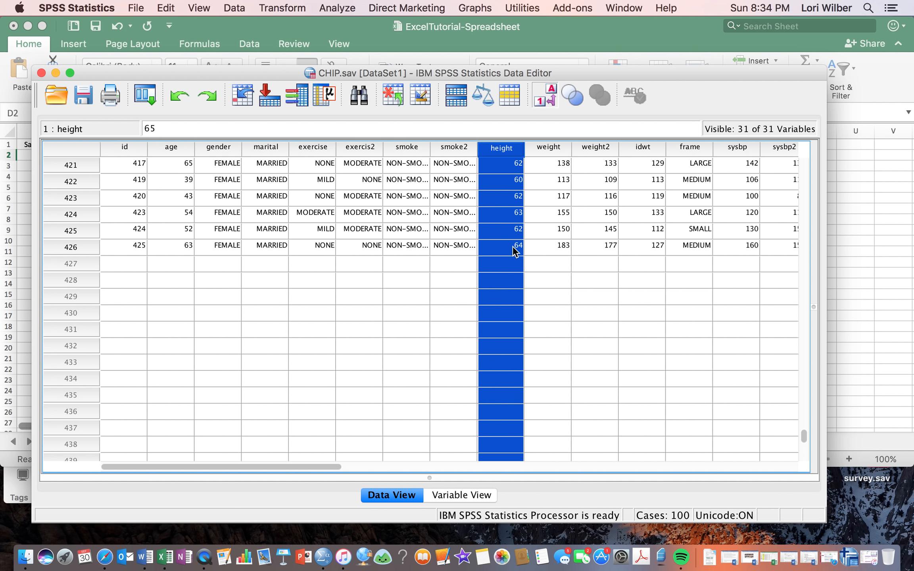
scroll(515, 250, "up", 20)
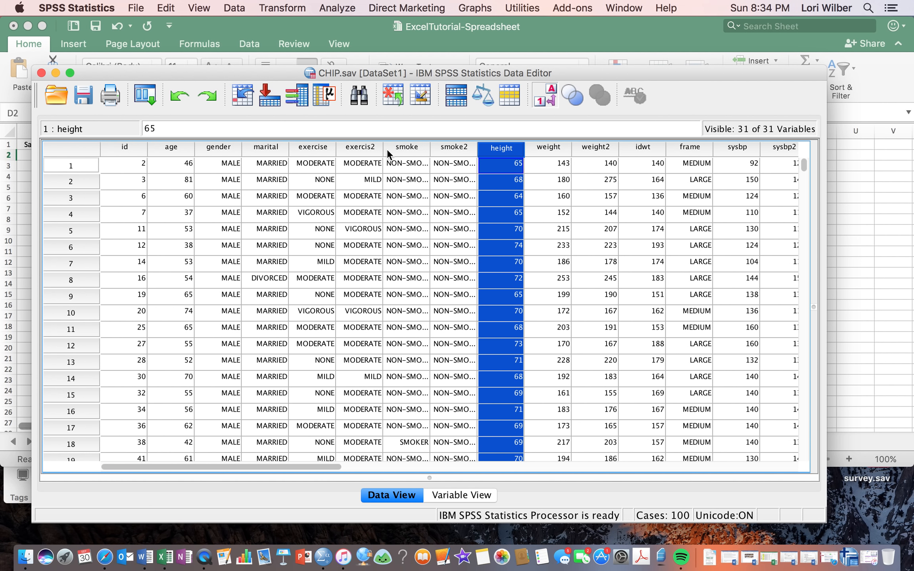
Copy the height column from the CHIP.sav dataset and switch to Excel to paste it into column I of the Descriptive STAT-PARA sheet.
left_click(547, 165)
mouse_move(546, 166)
left_mouse_down()
mouse_move(552, 443)
mouse_move(546, 167)
left_mouse_up()
left_click(502, 148)
left_click(894, 186)
left_click(406, 133)
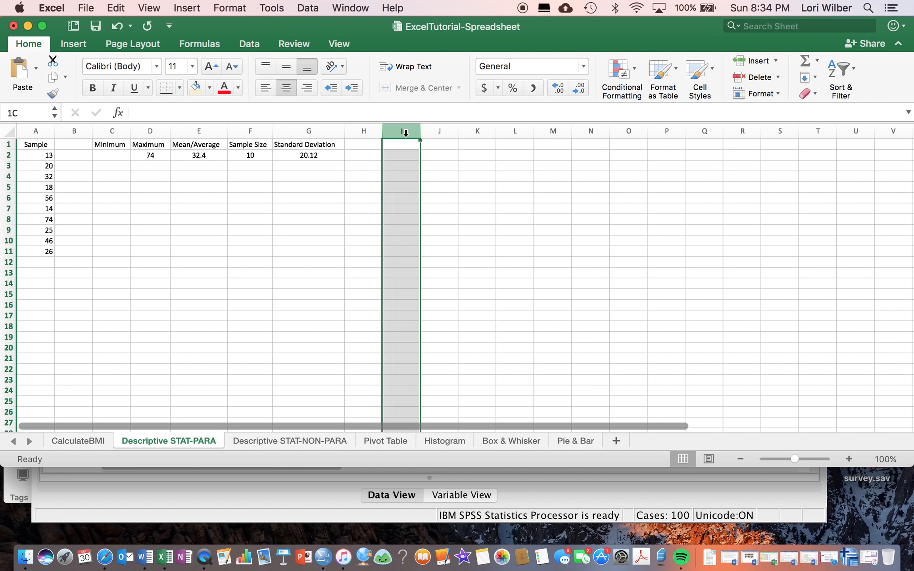
key("super+v")
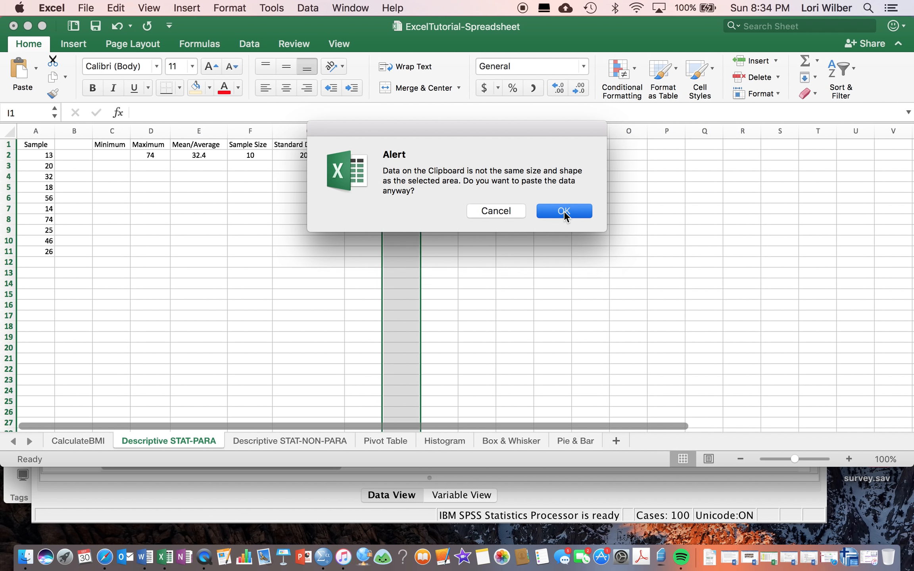
left_click(563, 212)
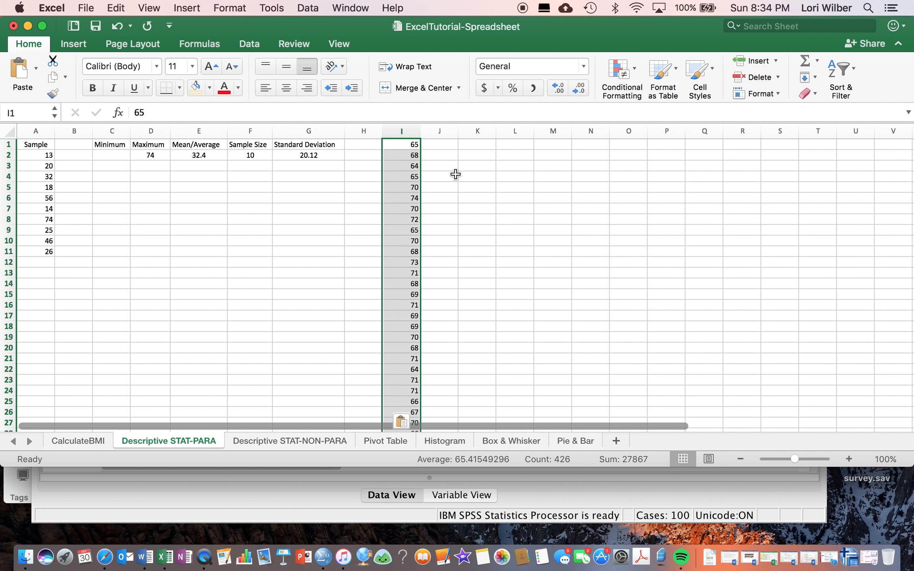
Insert a blank cell at I1 above the pasted values, shifting them down, and enter the header Height in it.
left_click(443, 147)
left_click(419, 146)
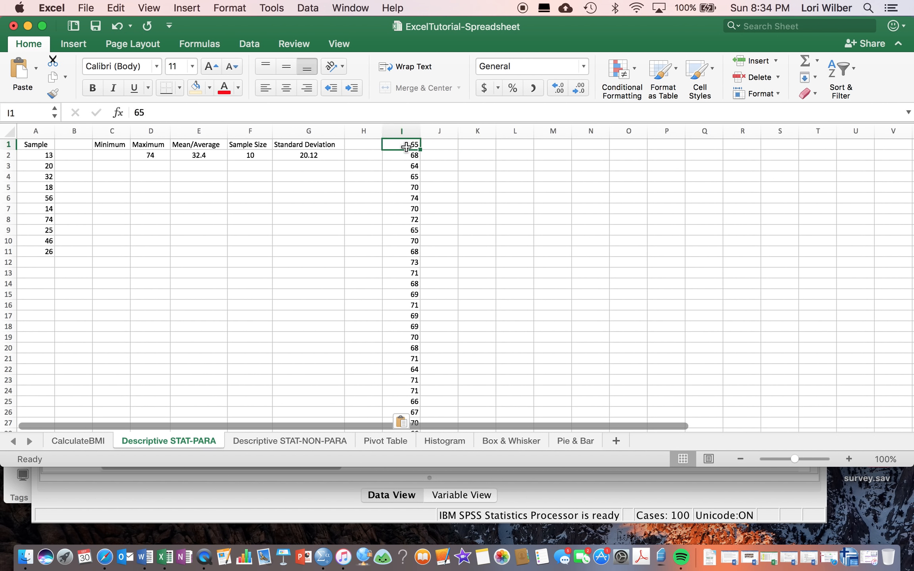
left_click(755, 60)
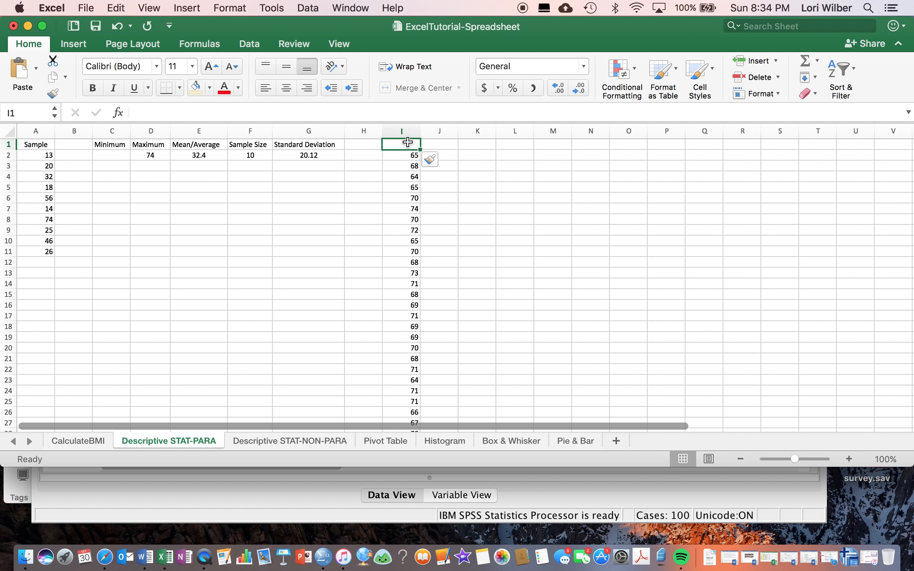
type("Height")
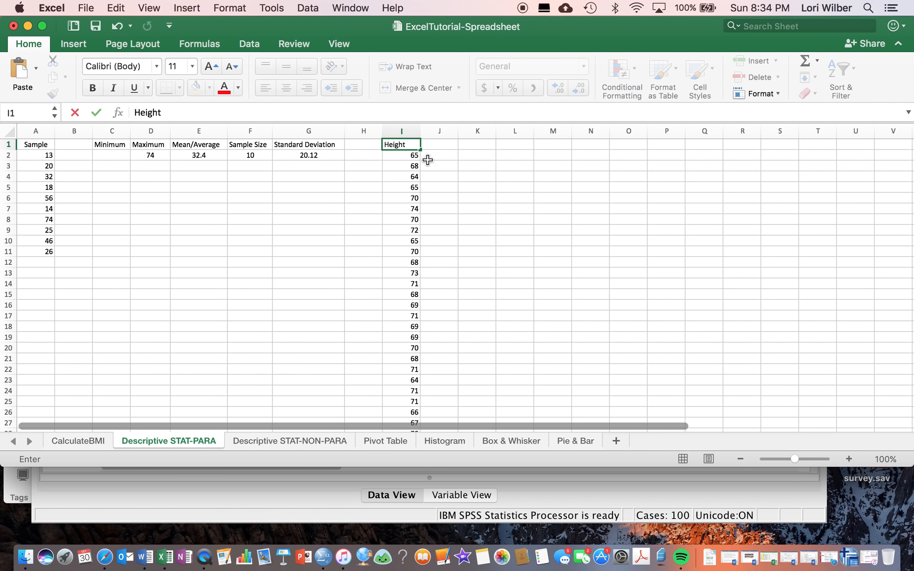
left_click(439, 287)
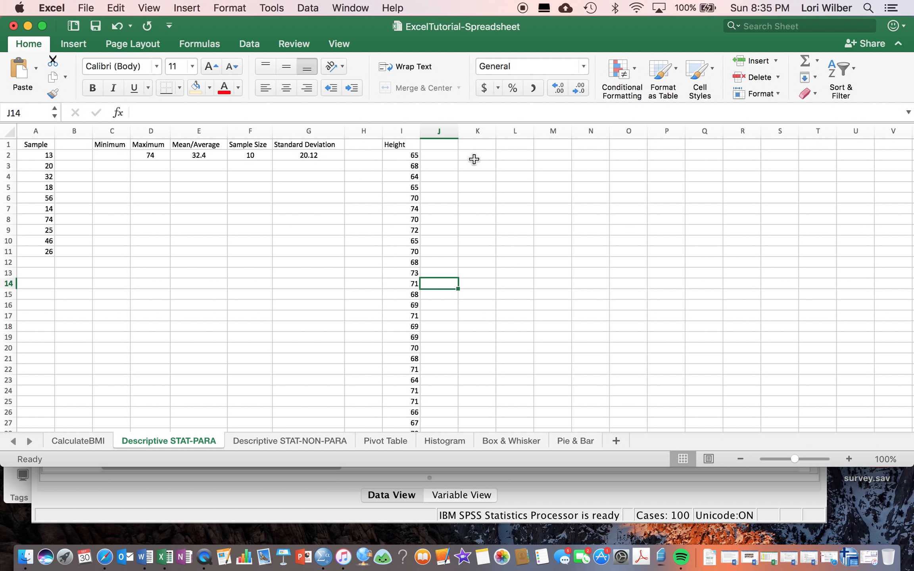
Apply All Borders to the descriptive statistics table in C1:G2.
left_click_drag(119, 144, 304, 155)
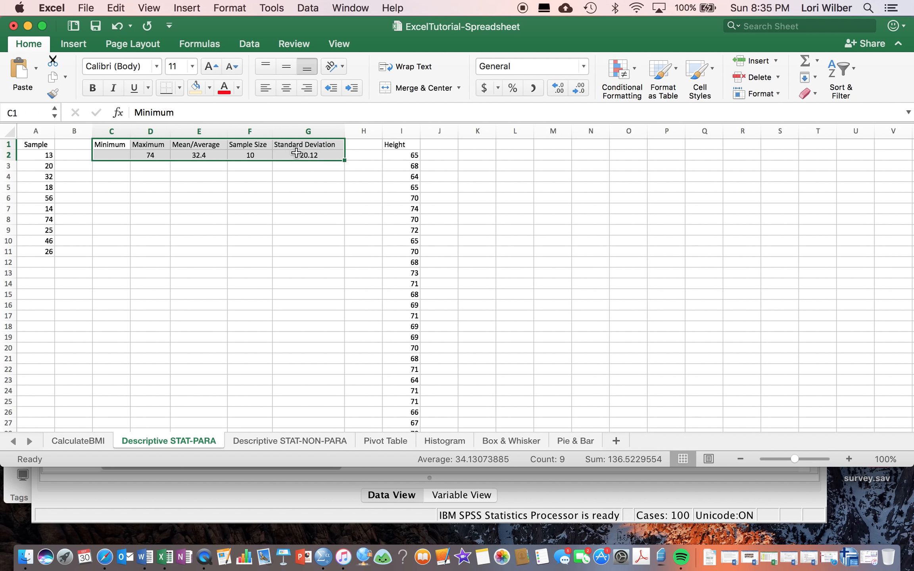
left_click(180, 88)
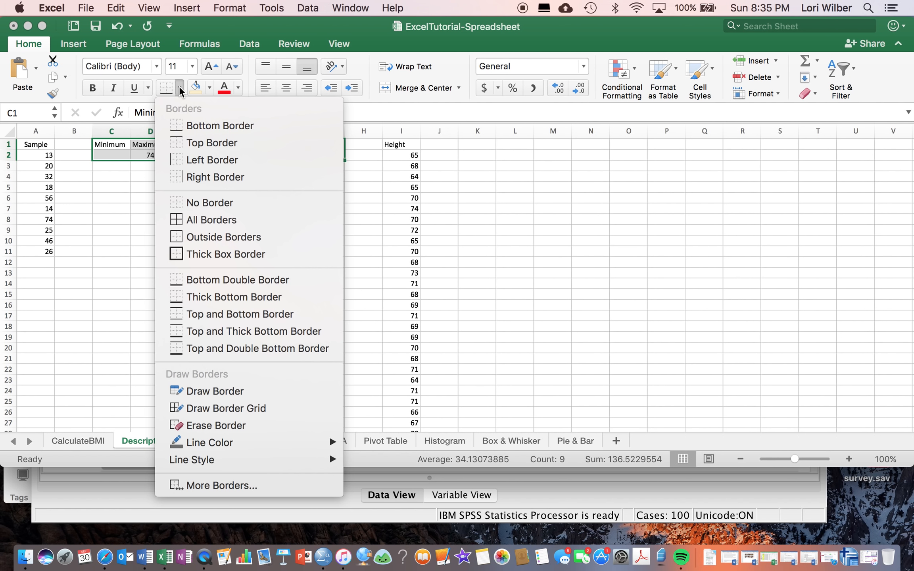
left_click(177, 223)
left_click(184, 208)
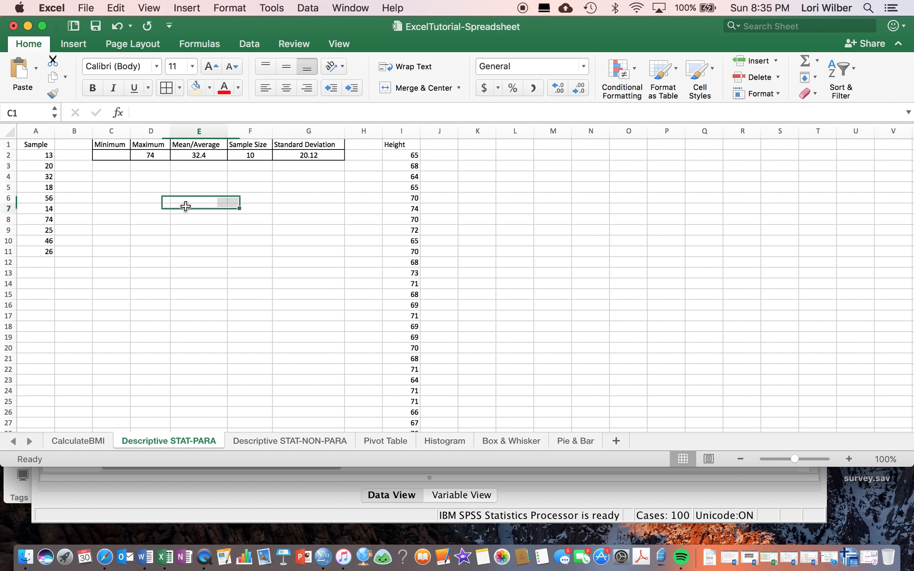